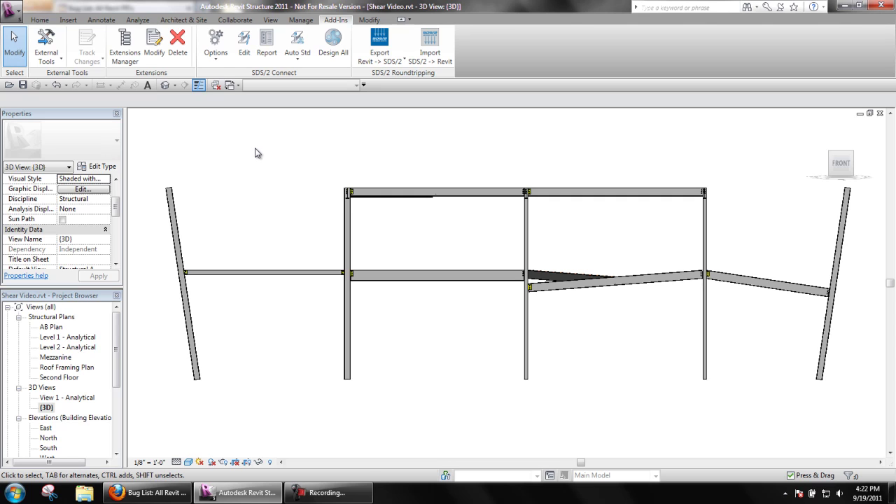
Open the SDS/2 Setup and show the Single-Plate Shear Connections schedule of minimums
left_click(217, 57)
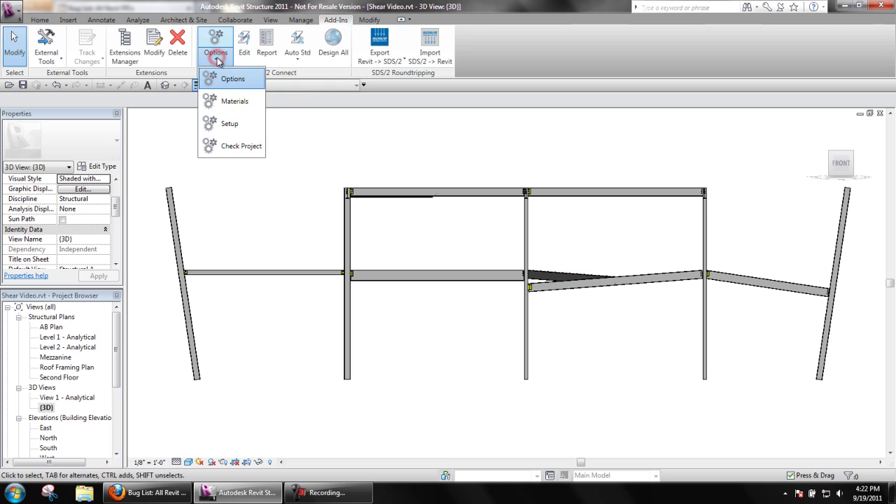
left_click(225, 123)
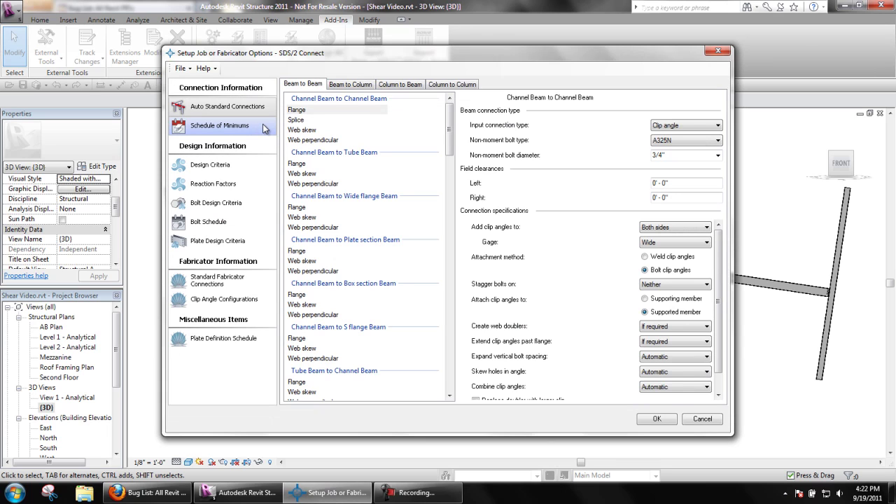
left_click(264, 129)
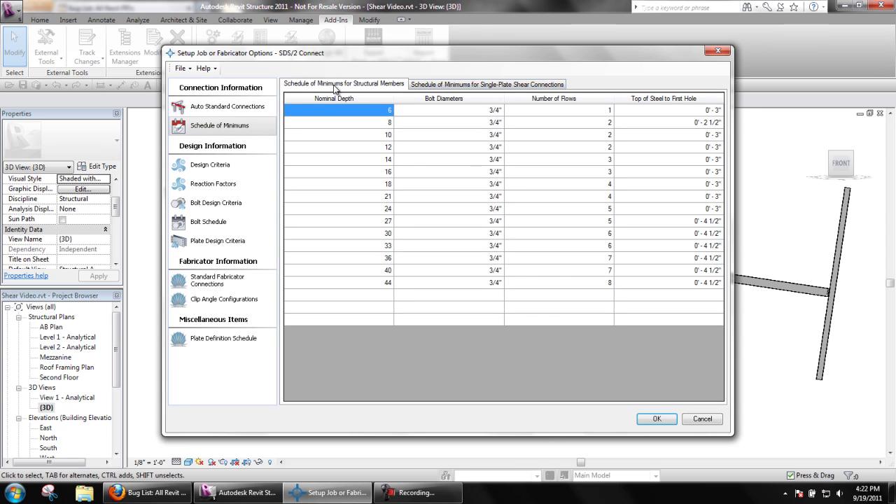
left_click(429, 85)
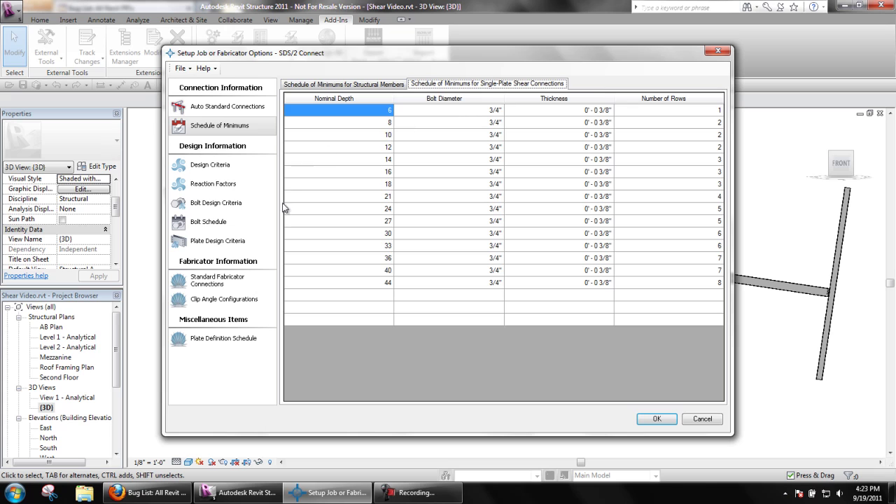
Review the standard fabricator Shear Plate settings, including 3/8" minimum thickness and short slot holes
left_click(261, 286)
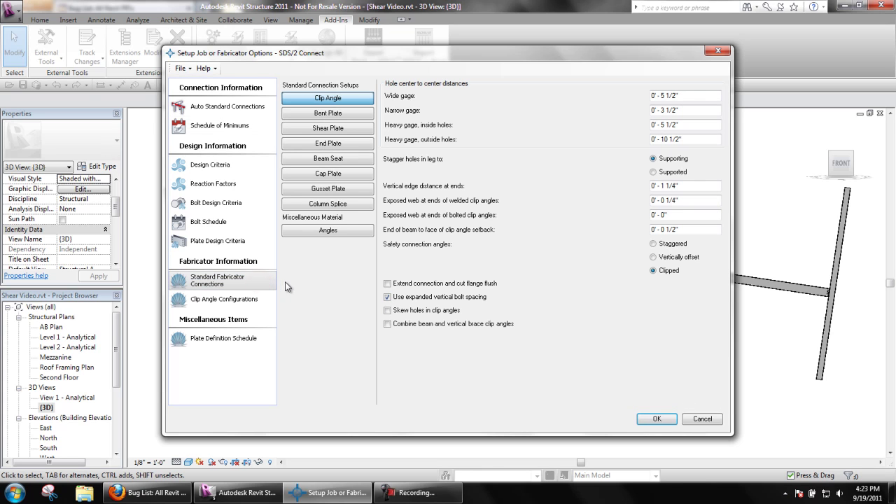
left_click(327, 131)
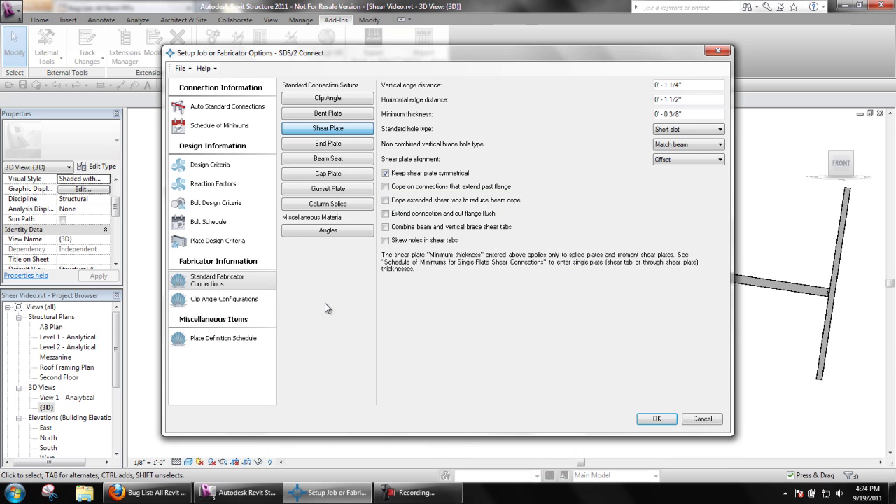
mouse_move(441, 213)
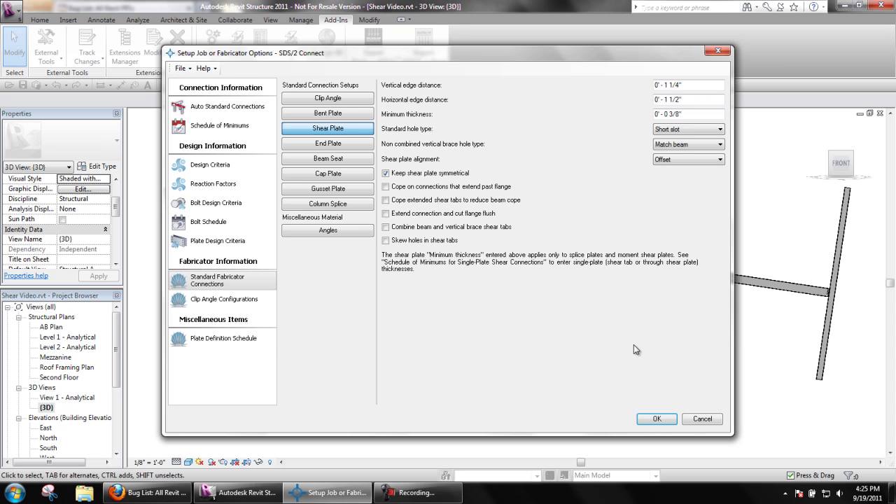
Cancel the setup, then zoom (ZR) and pan onto both beam-to-column shear plate connections
left_click(701, 419)
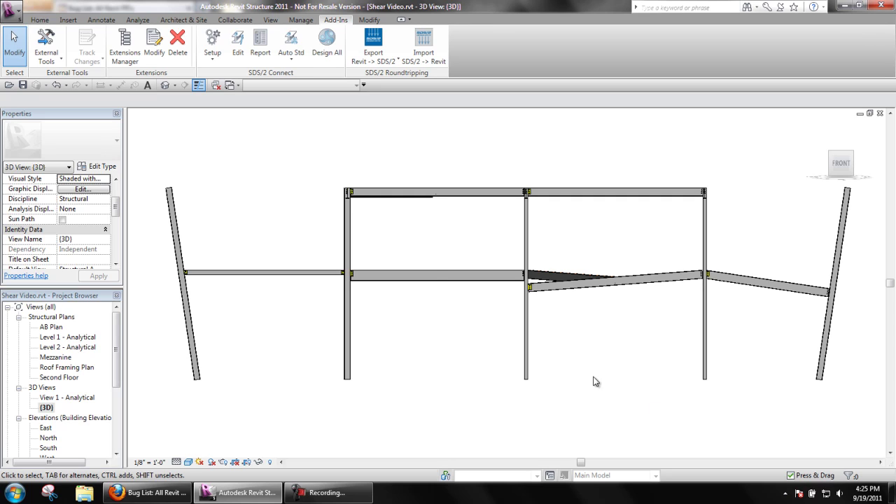
key("z")
key("r")
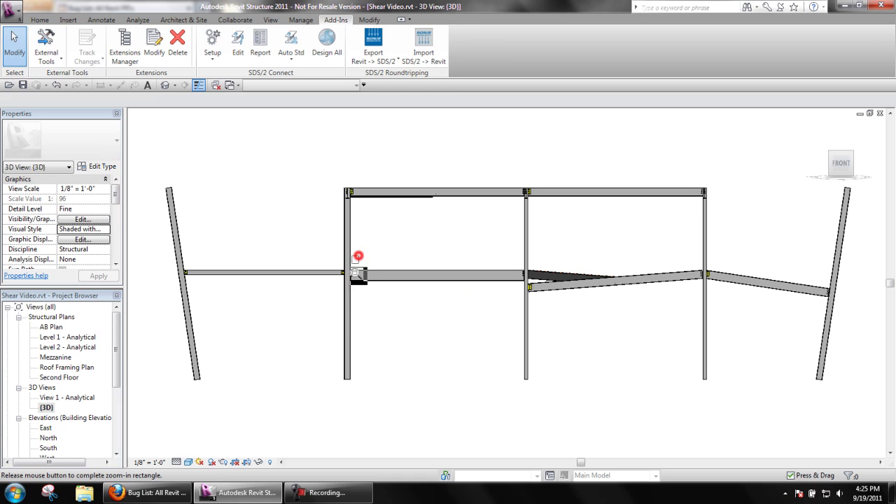
left_click_drag(358, 256, 332, 294)
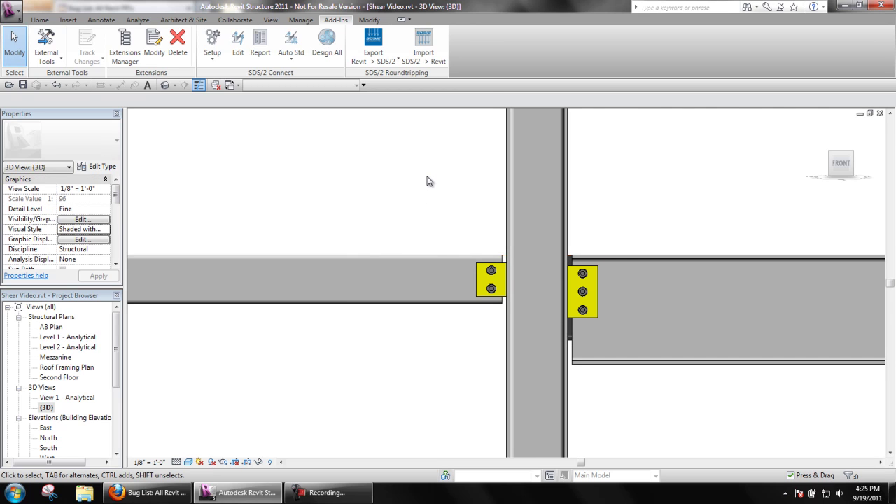
middle_click_drag(429, 182, 370, 166)
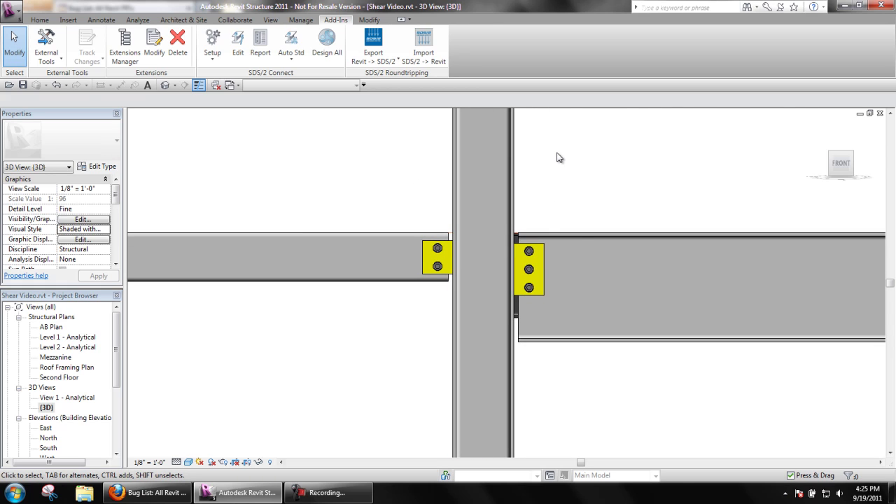
left_click(576, 233)
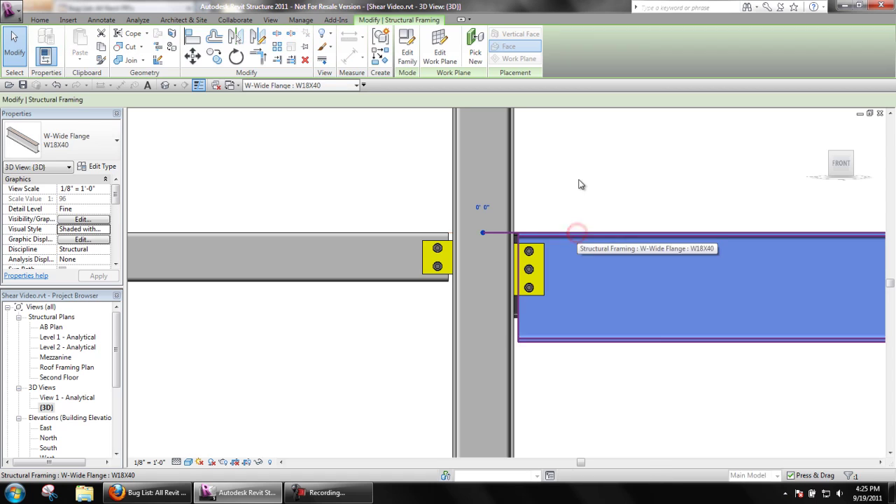
left_click(261, 141)
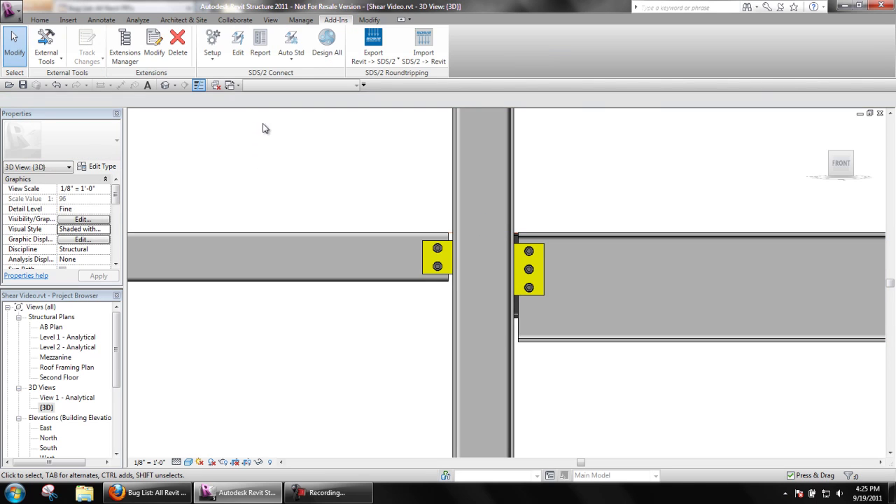
Change the depth-18 single-plate shear minimum Number of Rows to 4 and save the schedule
left_click(208, 42)
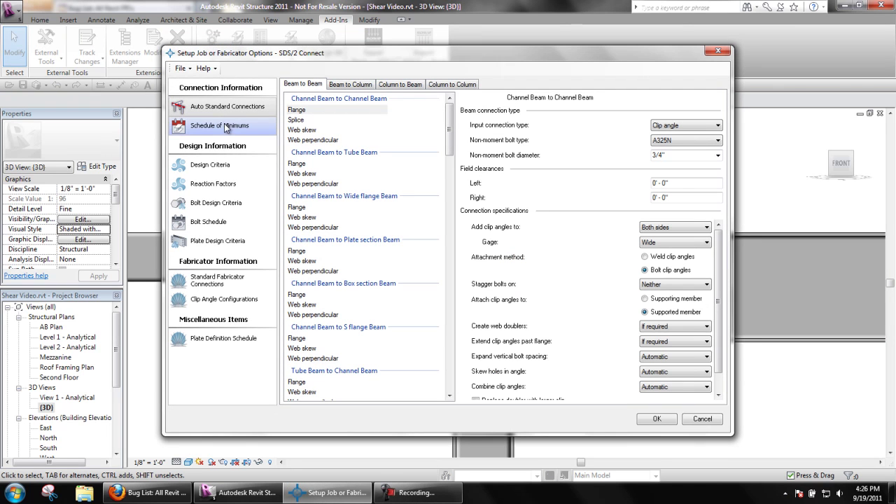
left_click(224, 124)
left_click(441, 84)
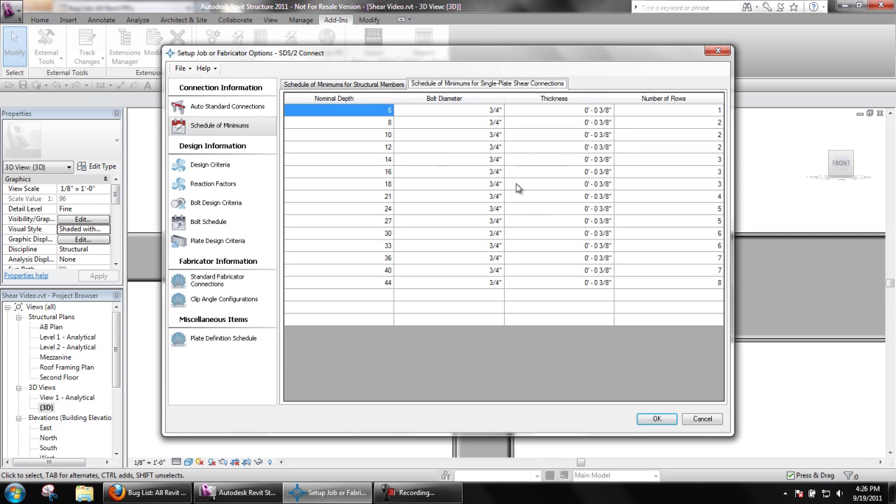
double_click(664, 184)
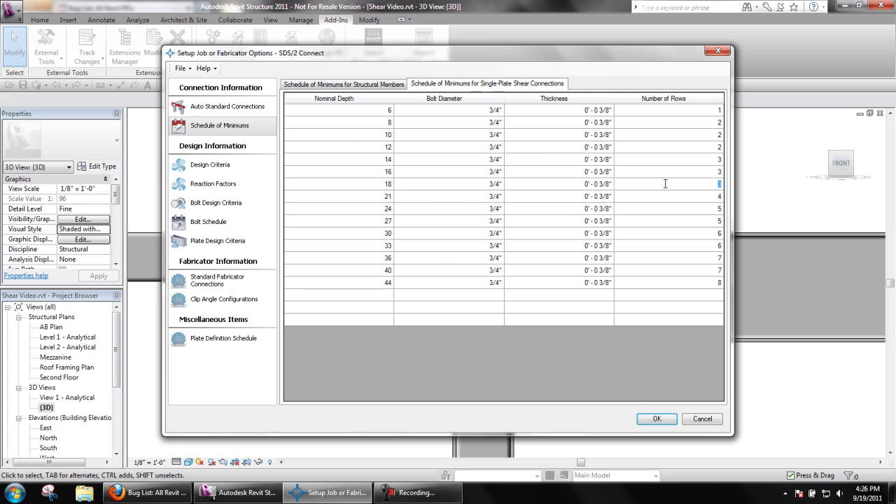
type("4")
left_click(658, 419)
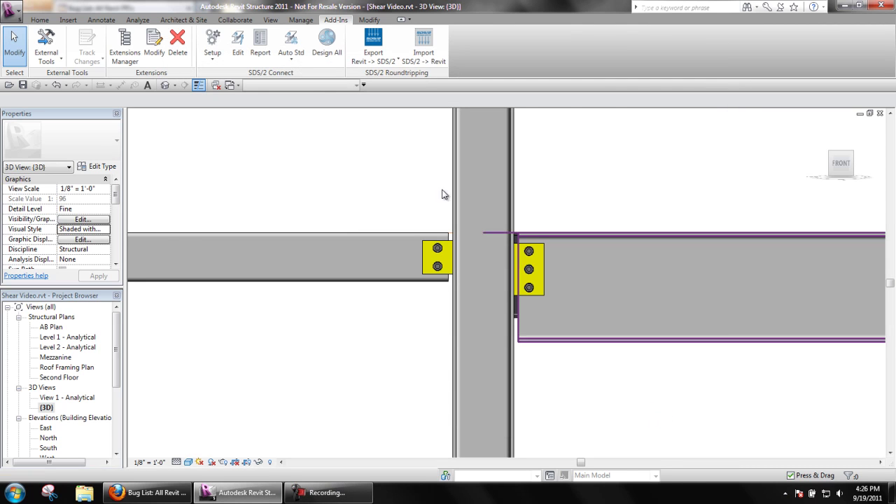
Redesign the right W18X40 beam's bolted shear plate with SDS/2 Edit so it gets four bolts
left_click(237, 43)
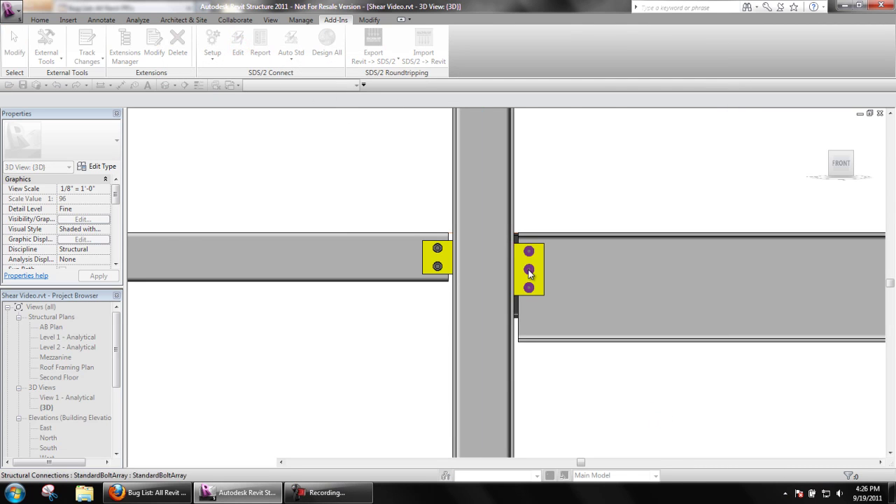
left_click(528, 271)
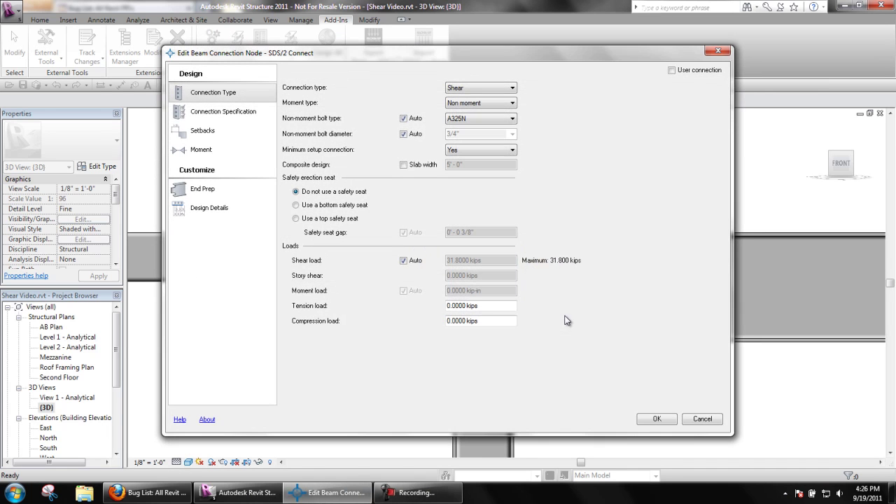
left_click(657, 419)
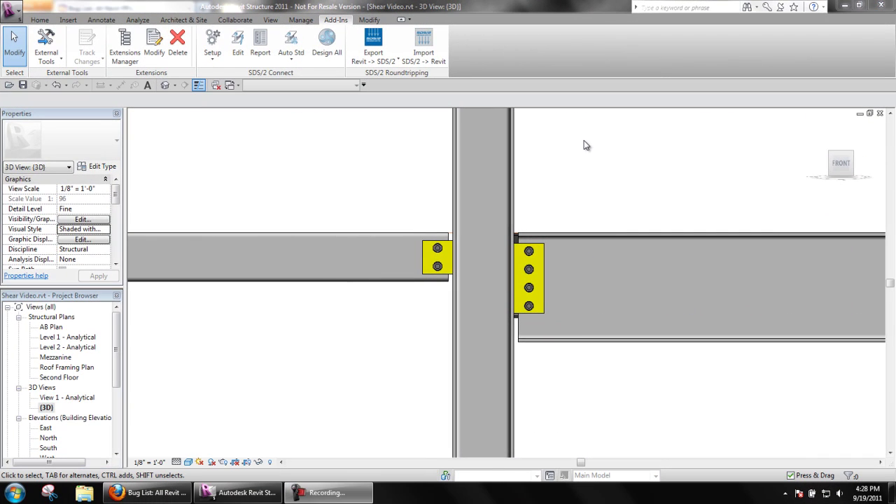
left_click(238, 44)
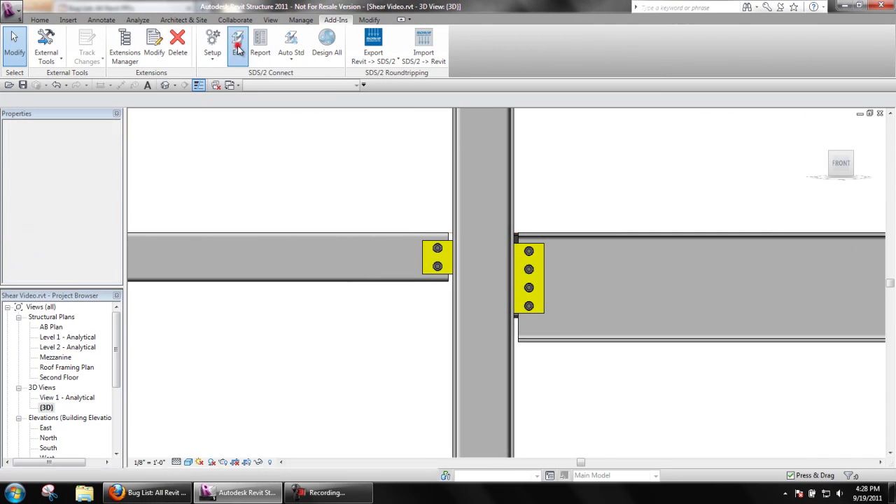
left_click(528, 253)
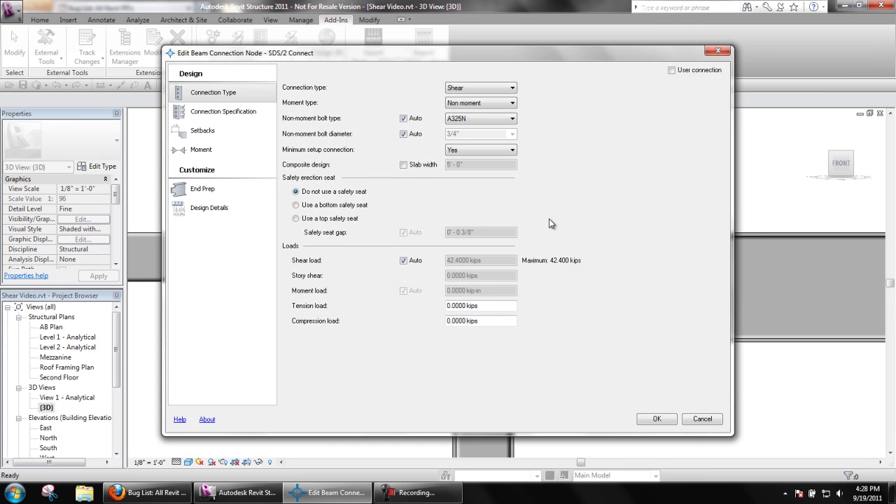
left_click(213, 116)
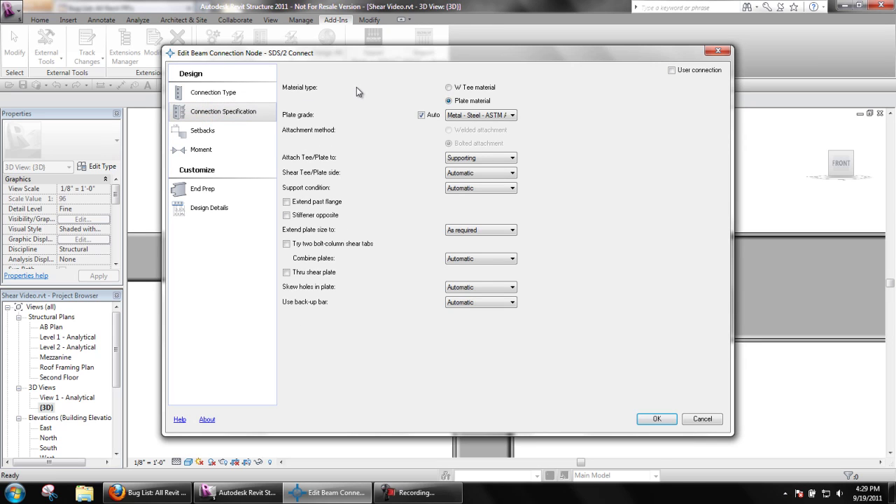
left_click(471, 115)
left_click(471, 115)
left_click(498, 156)
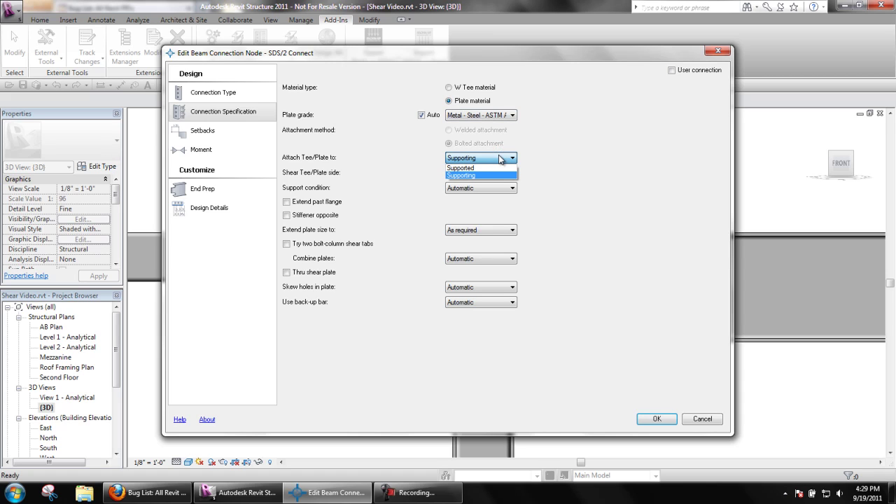
left_click(499, 157)
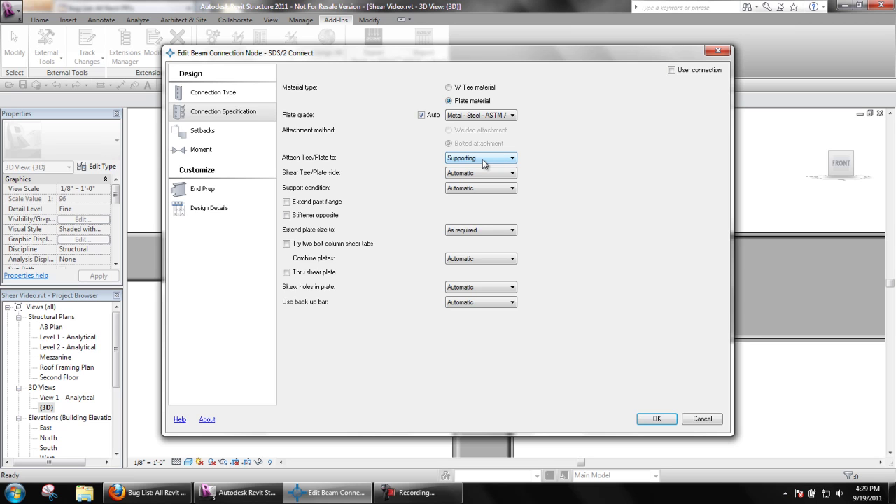
left_click(699, 418)
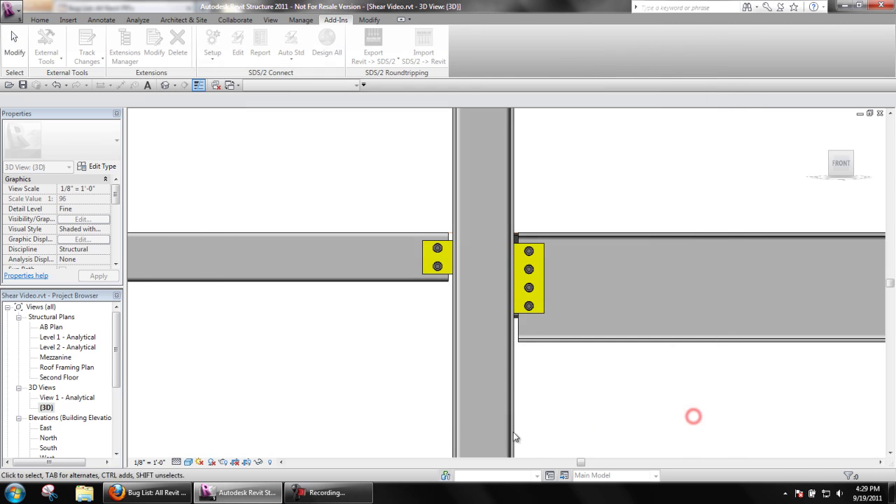
Zoom and orbit to see the upper joint's three-bolt shear plate at an angle
scroll(310, 380, "down", 6)
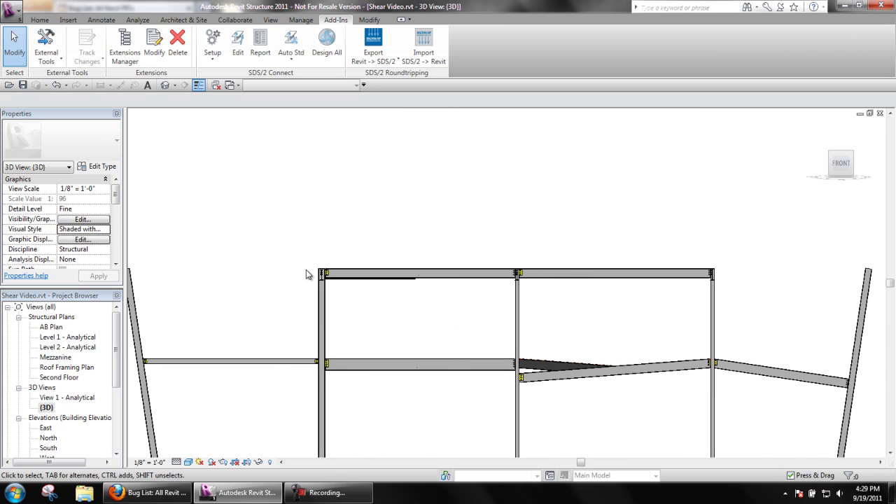
scroll(310, 274, "up", 8)
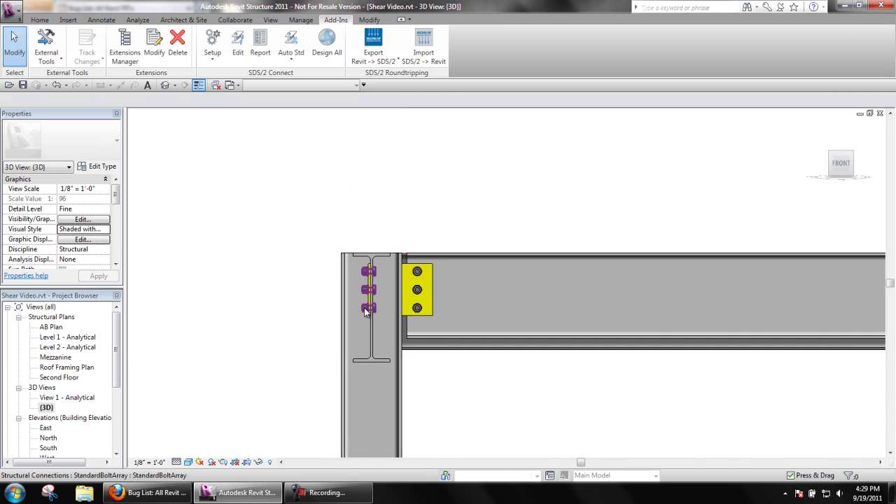
left_click(366, 308)
middle_click_drag(367, 308, 464, 352, "shift")
left_click(424, 392)
mouse_move(424, 394)
middle_mouse_down("shift")
mouse_move(436, 399)
mouse_move(419, 405)
middle_mouse_up("shift")
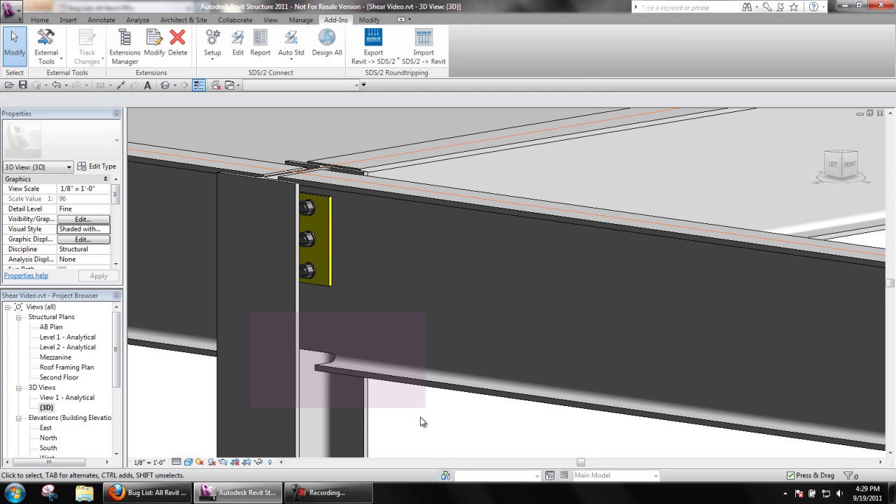
Set this joint's Attach Tee/Plate to Supported, giving four bolts, then reopen its connection settings
left_click(238, 44)
left_click(309, 208)
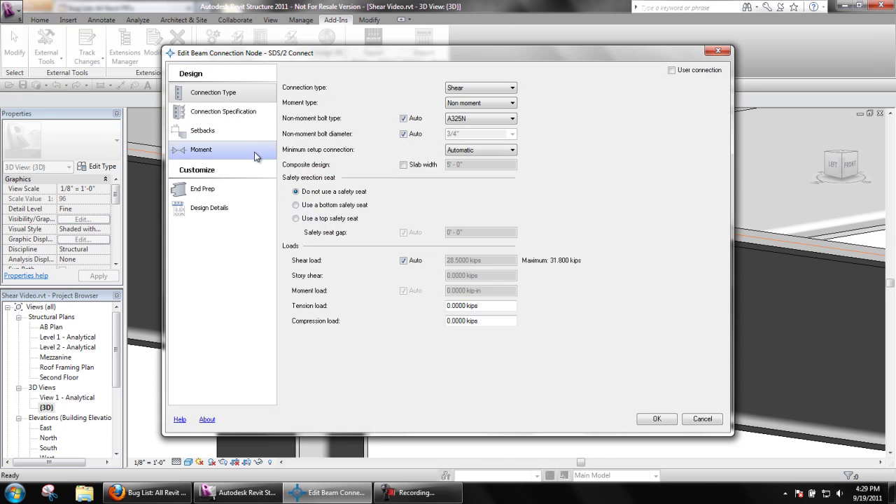
left_click(241, 121)
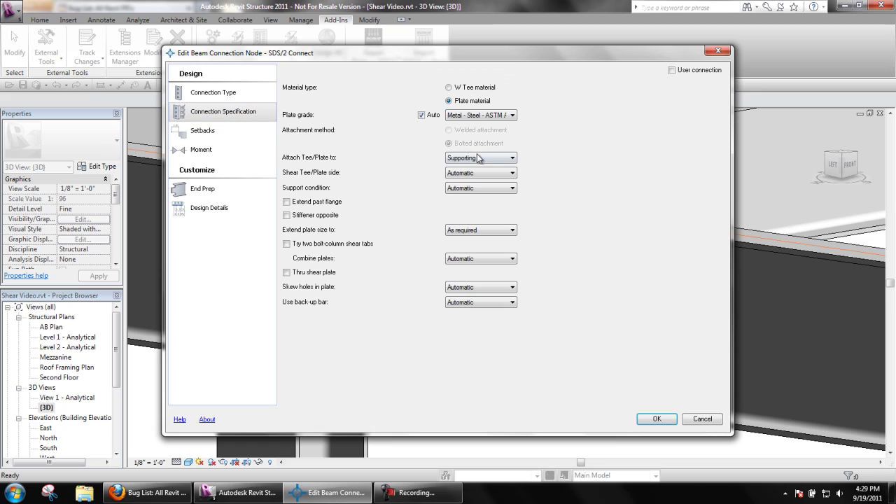
left_click(483, 160)
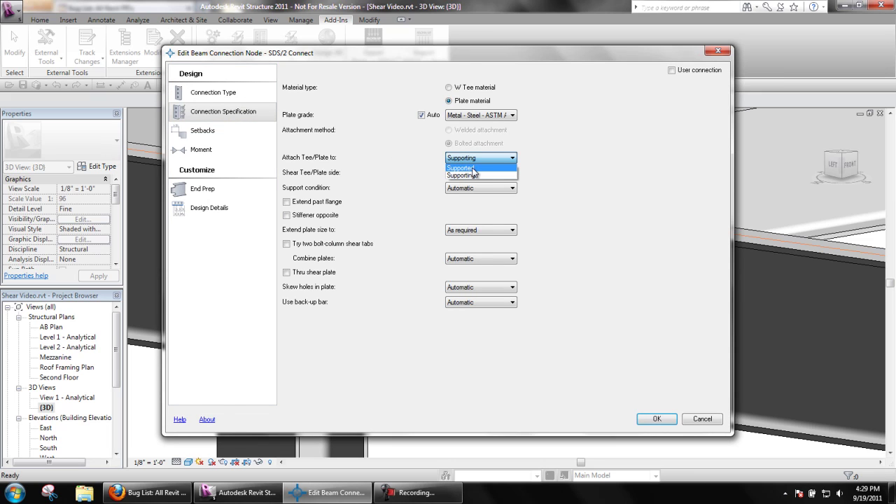
left_click(469, 168)
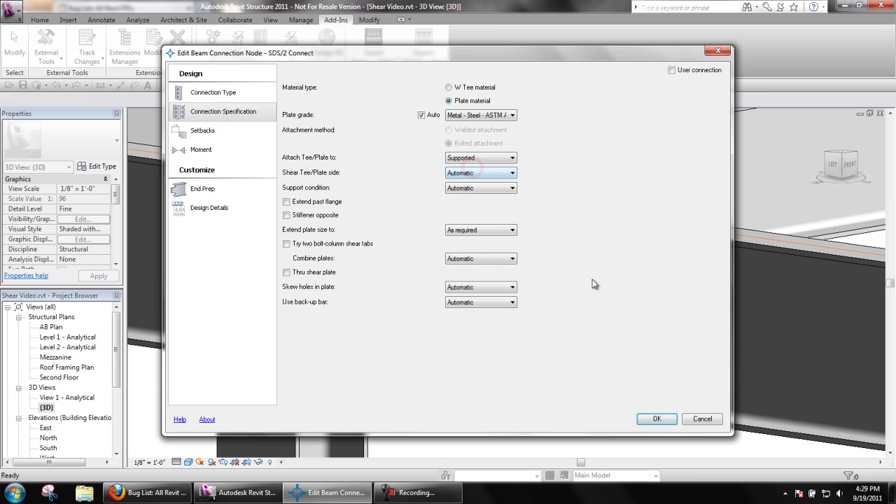
left_click(655, 419)
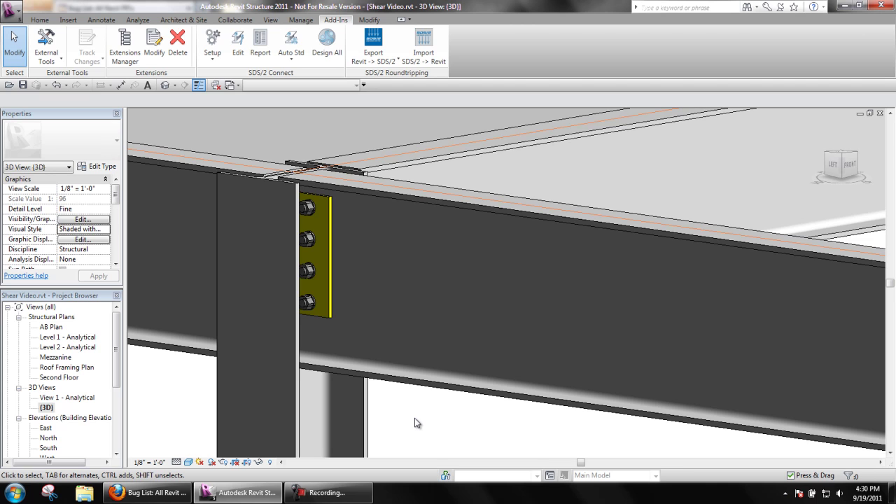
double_click(306, 256)
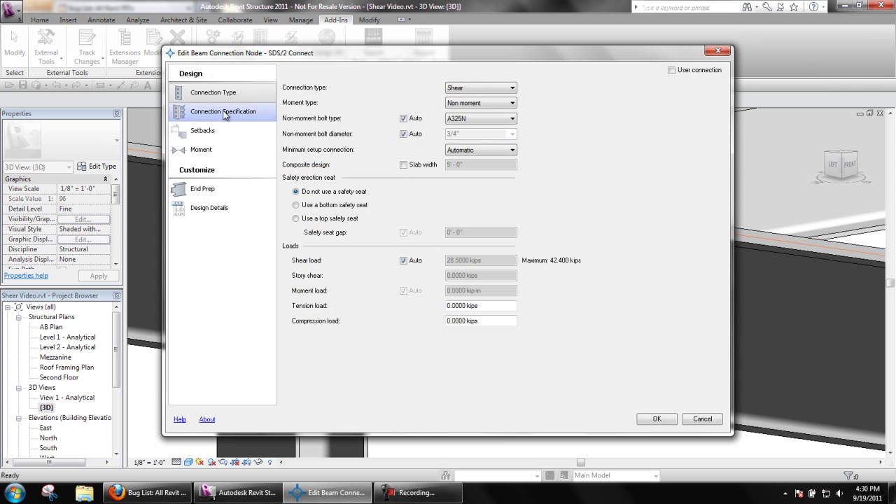
Set Shear Tee/Plate side to Near side and keep Support condition on Automatic
left_click(223, 114)
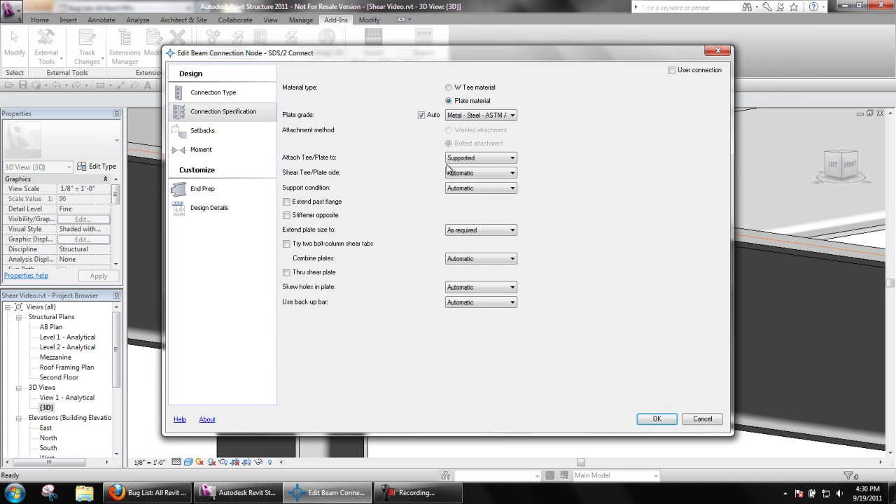
left_click(473, 175)
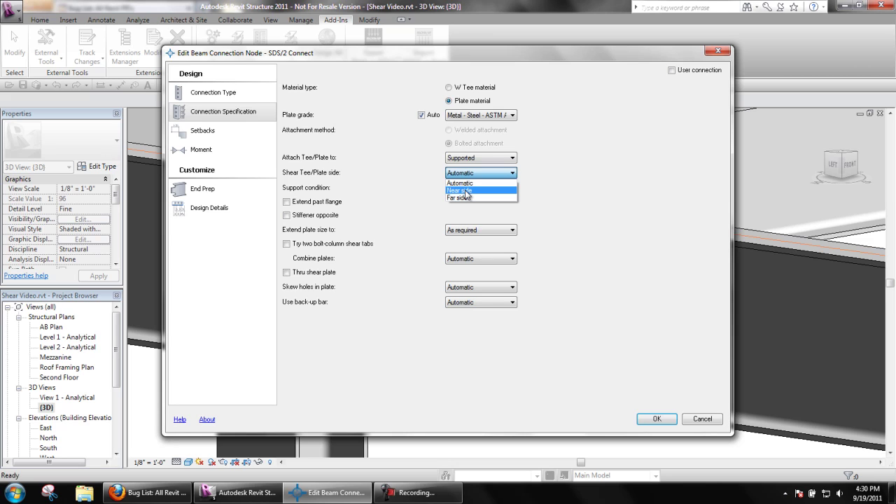
left_click(465, 192)
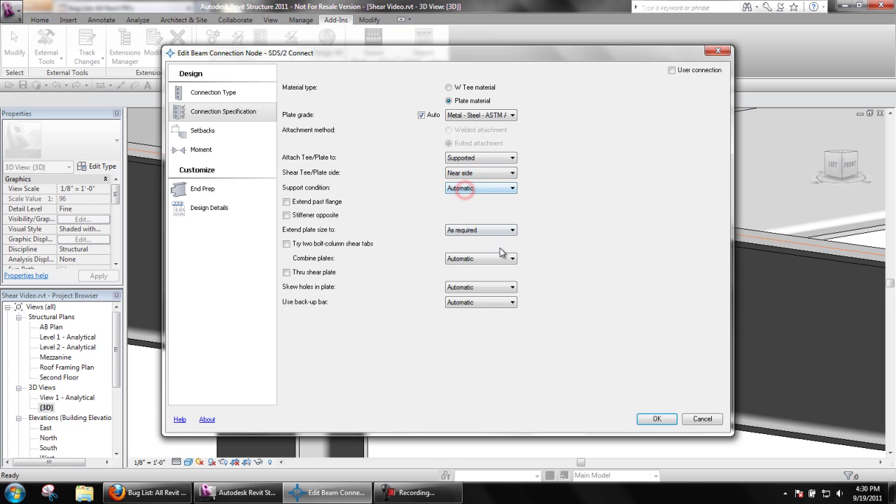
left_click(657, 420)
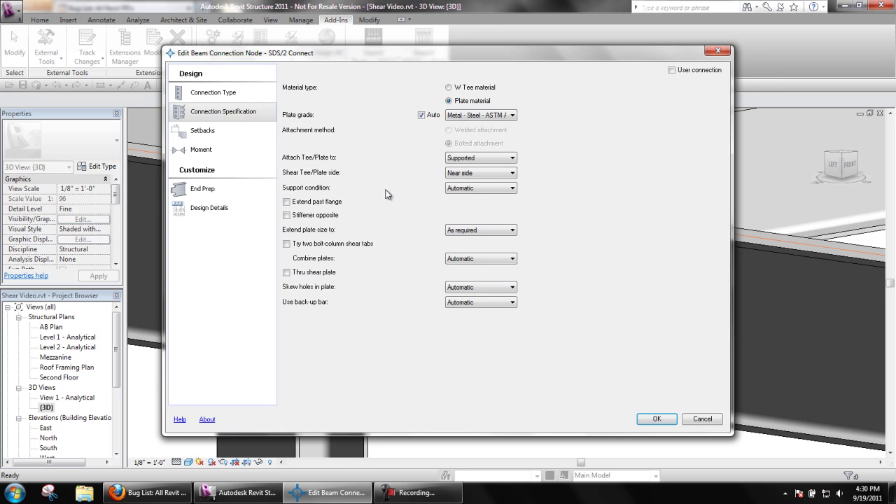
left_click(491, 189)
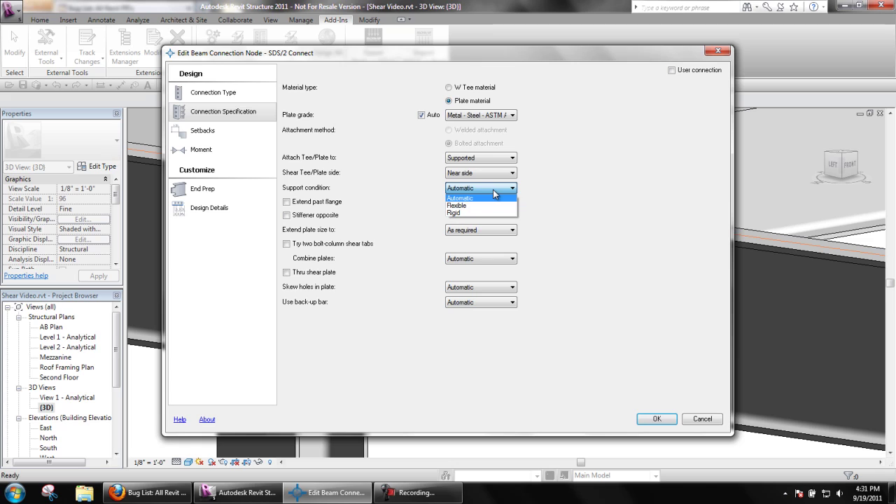
left_click(492, 189)
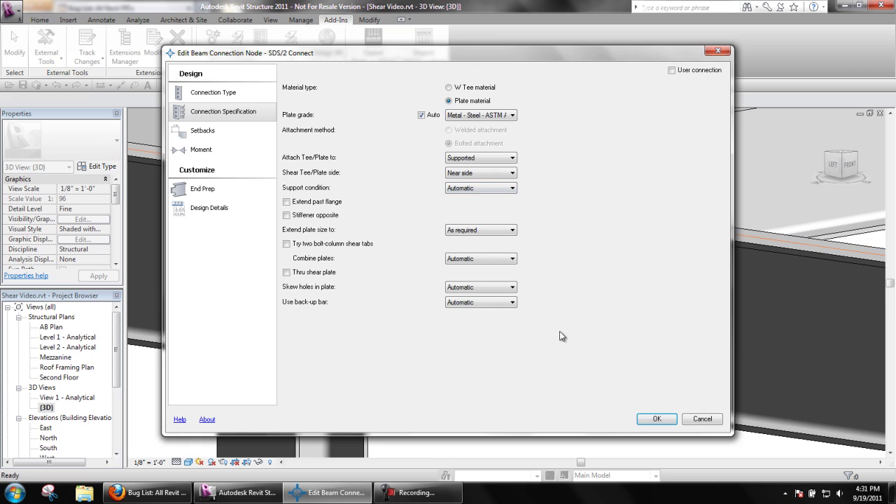
Cancel the connection editor and view the job's Design Criteria setup options
left_click(685, 418)
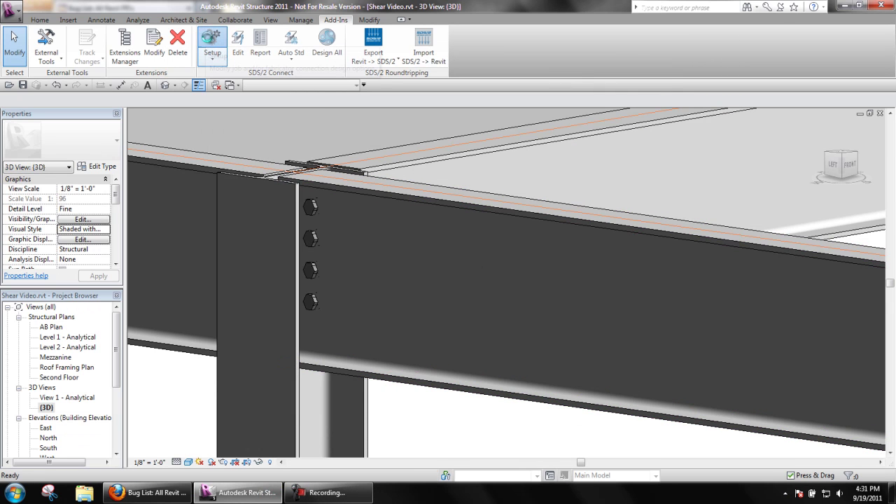
left_click(212, 42)
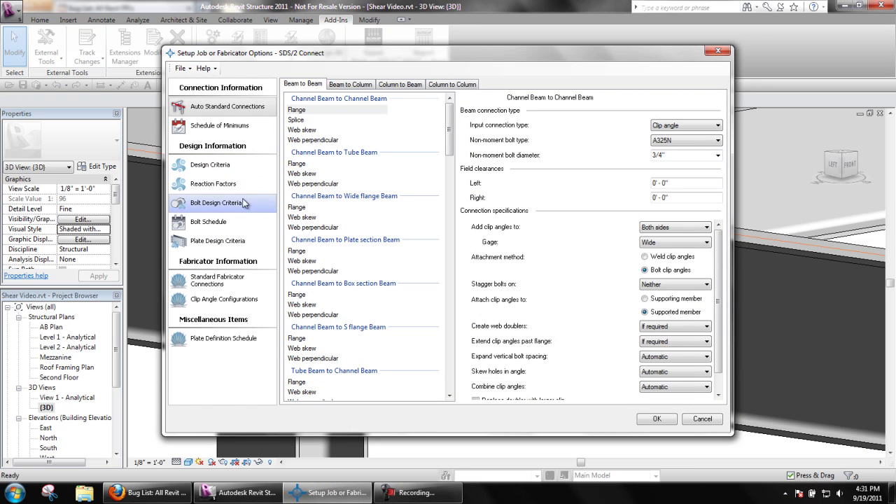
left_click(234, 168)
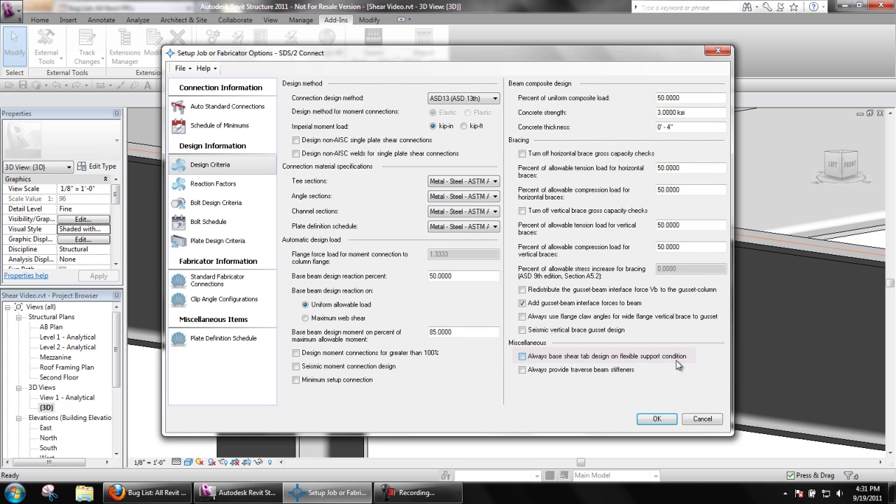
Attach this joint's plate to the Supporting member with Extend past flange checked, giving five bolts
left_click(693, 422)
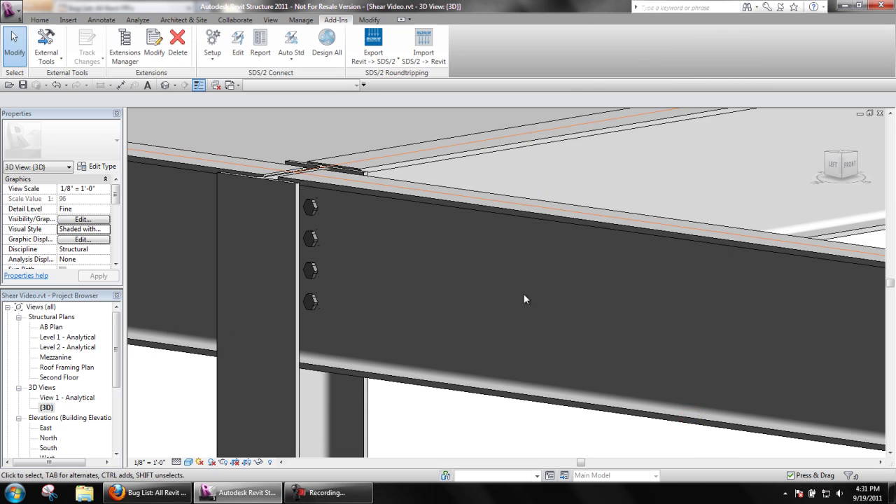
left_click(232, 45)
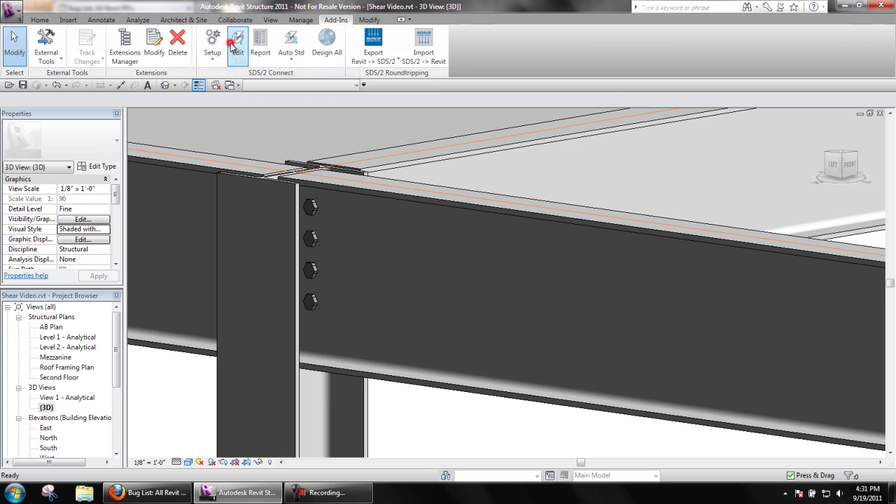
left_click(314, 206)
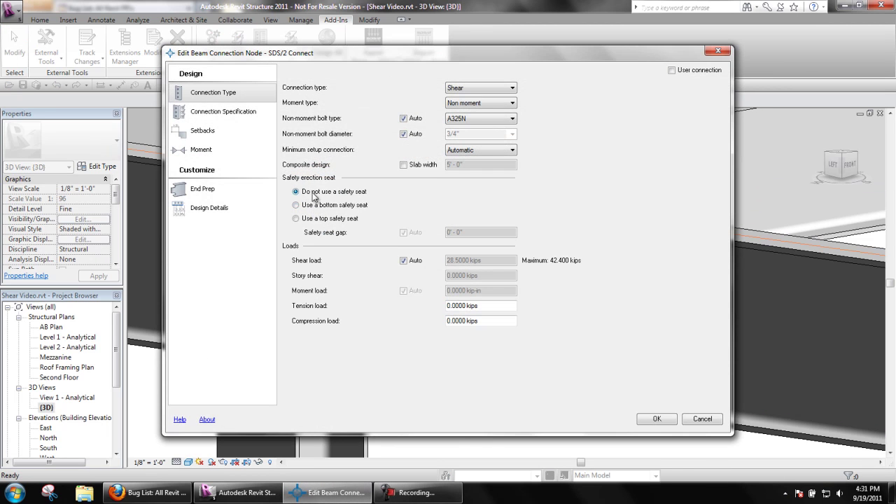
left_click(228, 112)
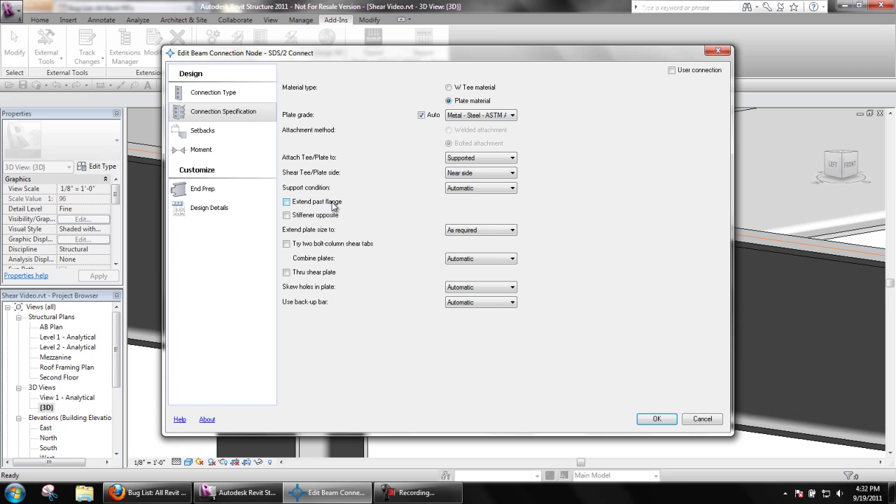
left_click(470, 158)
left_click(464, 175)
left_click(324, 204)
left_click(652, 418)
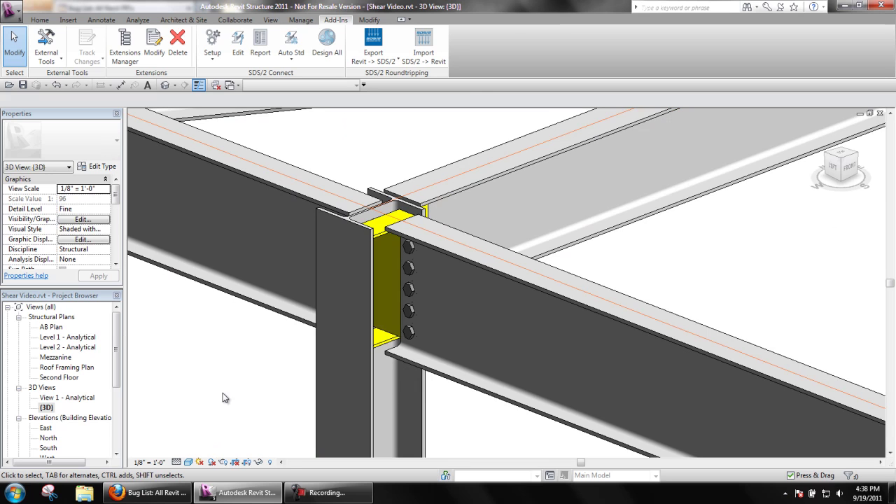
Edit the beam-end node with SDS/2 Connect and set its connection type to Shear
scroll(209, 389, "down", 6)
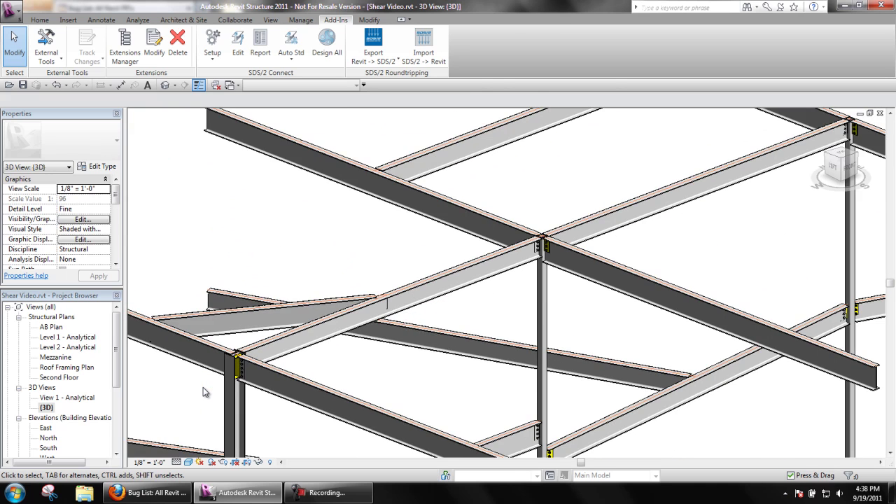
scroll(489, 165, "up", 5)
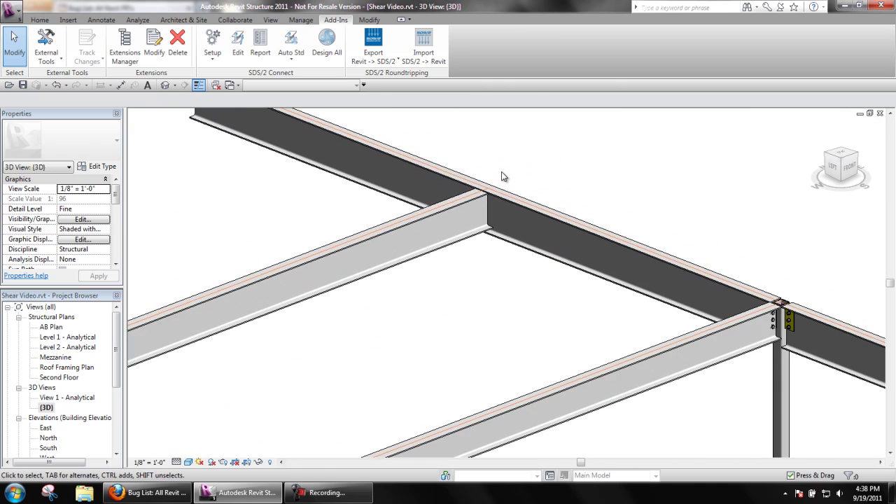
scroll(502, 173, "up", 2)
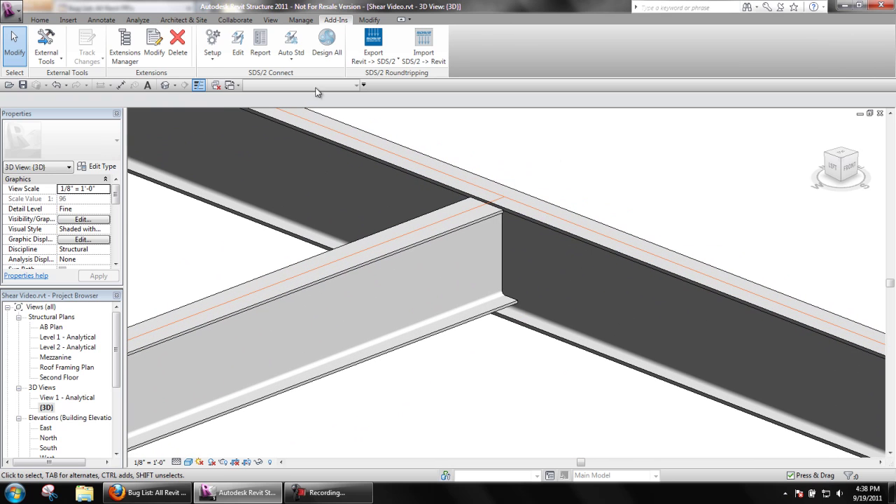
left_click(238, 44)
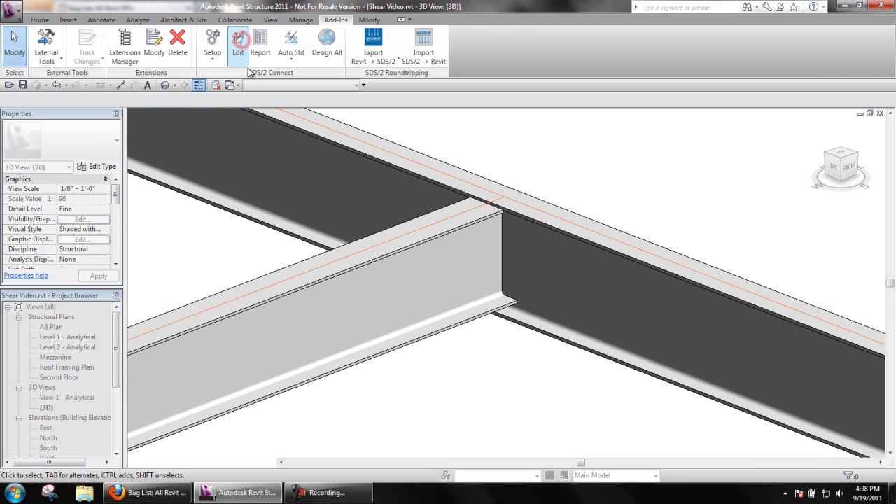
left_click(322, 271)
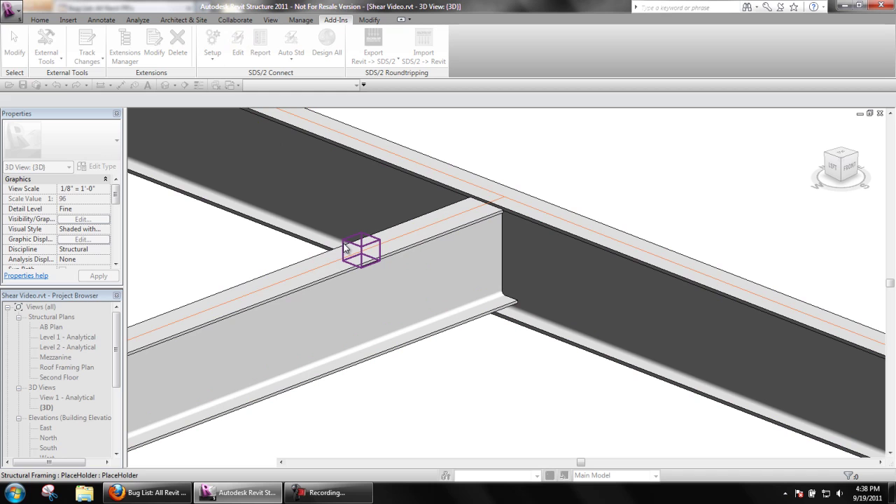
left_click(343, 243)
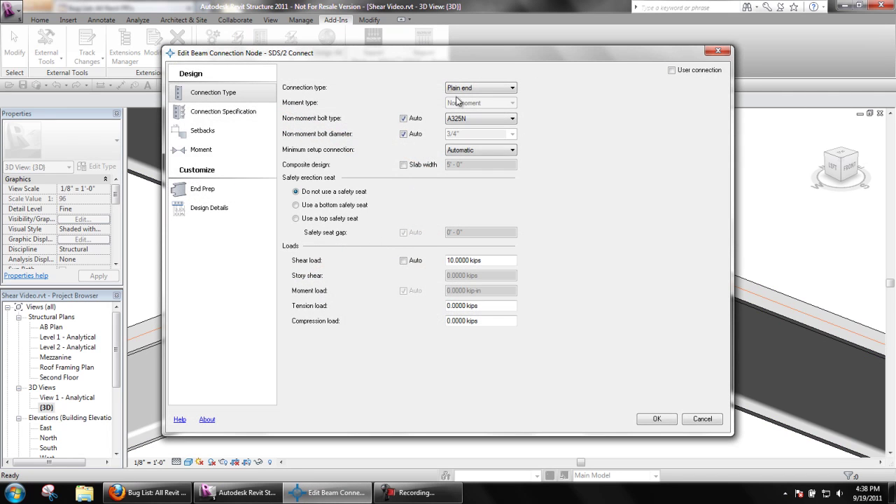
left_click(475, 91)
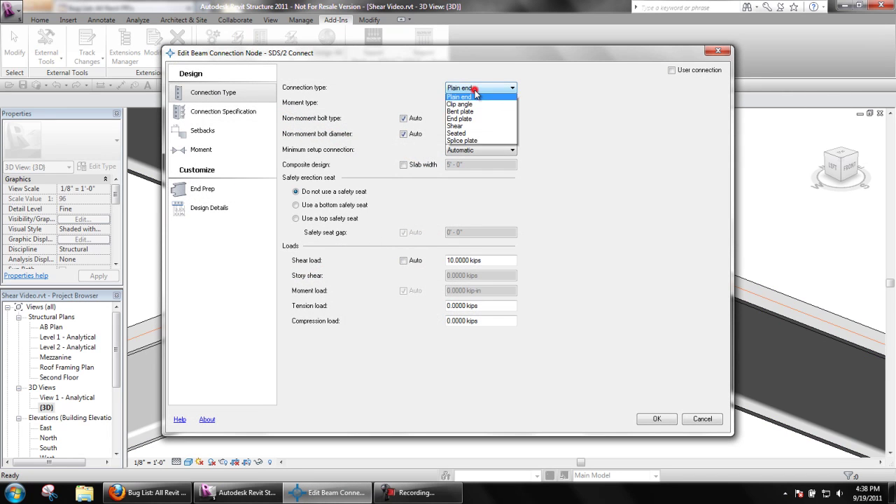
left_click(459, 134)
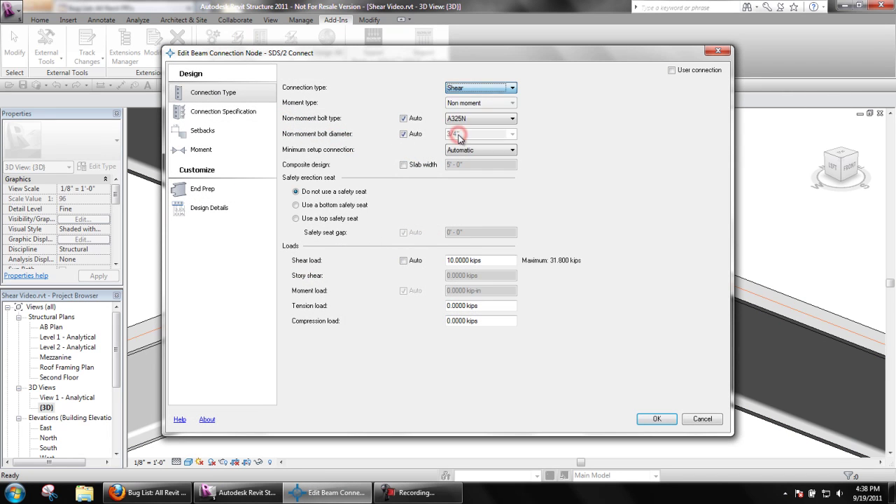
Add an opposite stiffener and extend the plate to both flanges on the near side
left_click(240, 112)
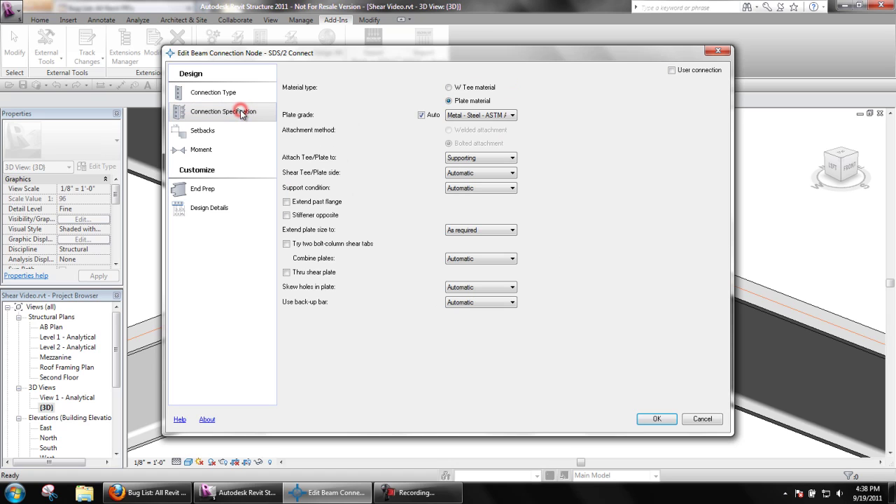
left_click(315, 217)
left_click(492, 230)
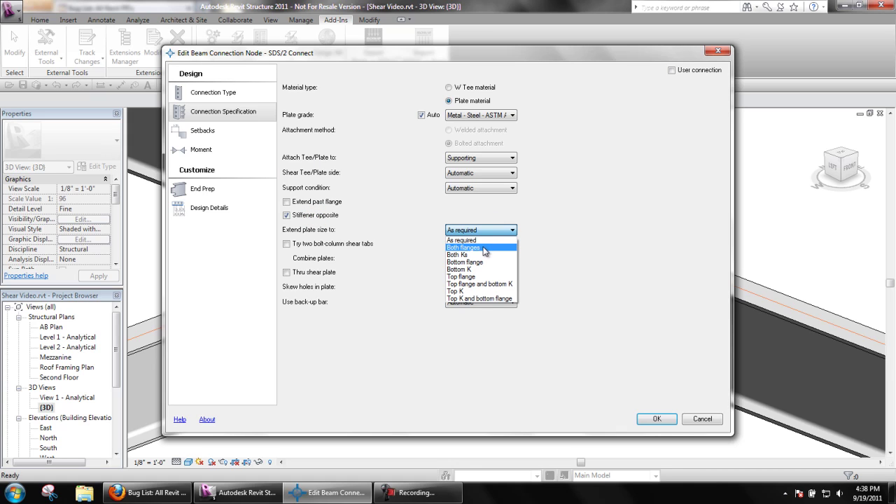
left_click(483, 249)
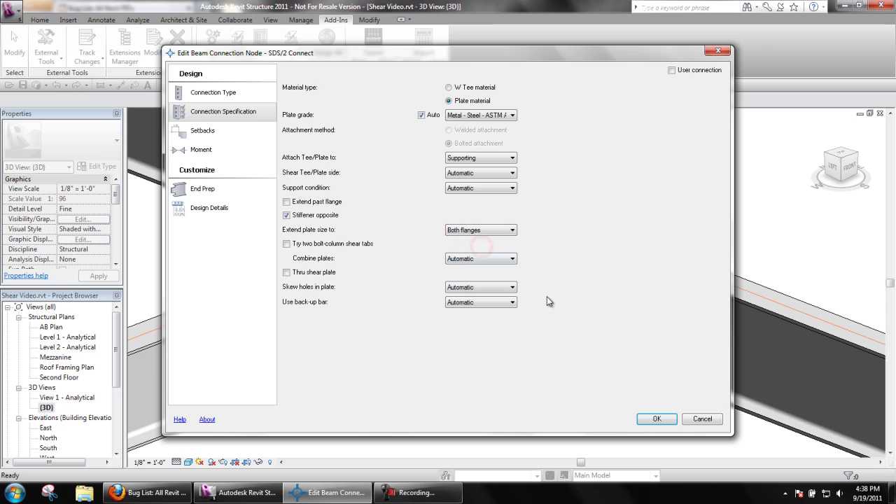
left_click(463, 174)
left_click(461, 191)
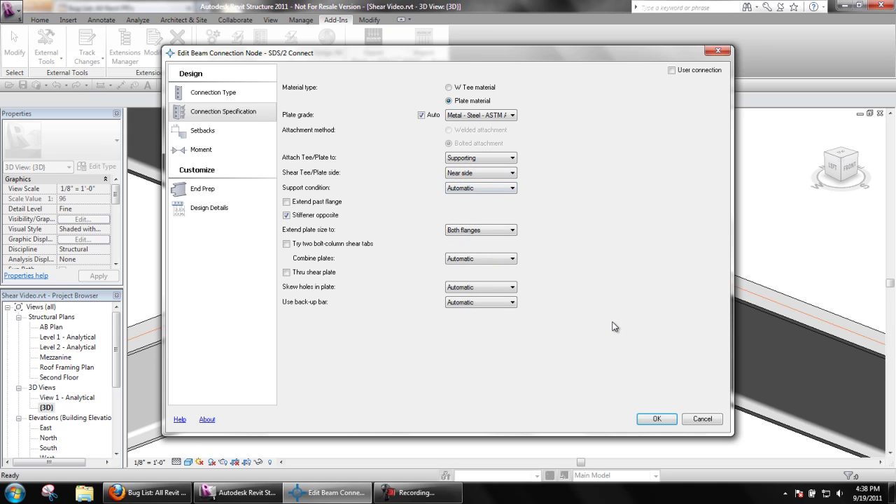
left_click(661, 419)
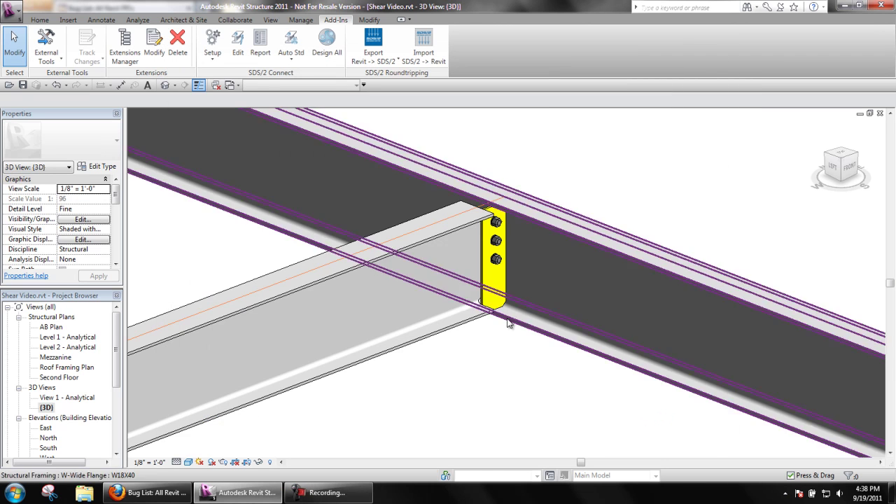
Zoom in, select the three-bolt group and orbit to see the shear plate from both sides
scroll(497, 256, "up", 3)
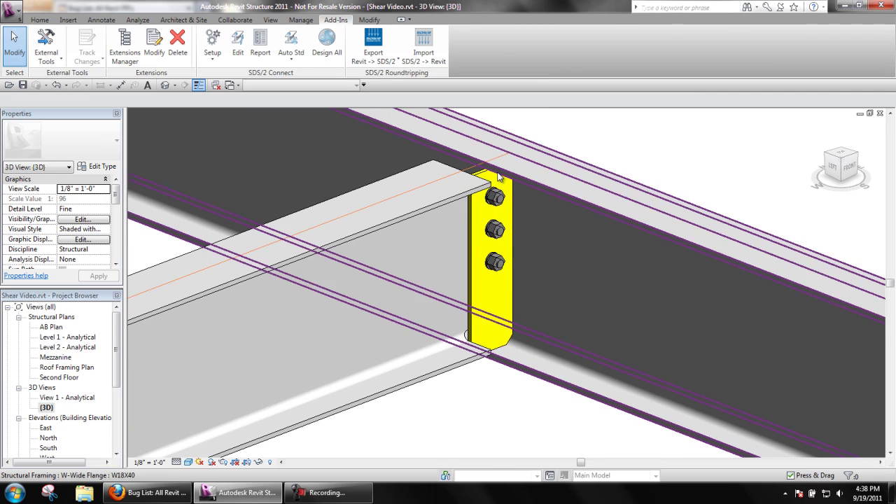
left_click(505, 270)
middle_click_drag(507, 272, 367, 251, "shift")
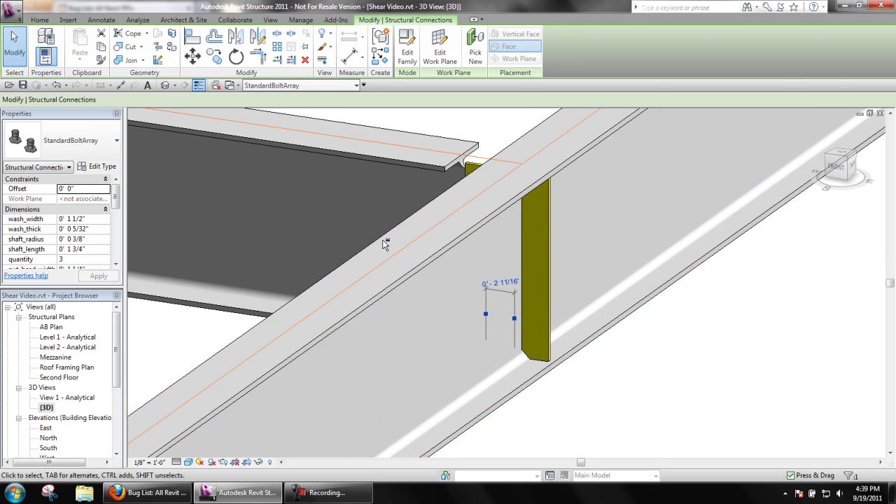
middle_click_drag(384, 244, 491, 251, "shift")
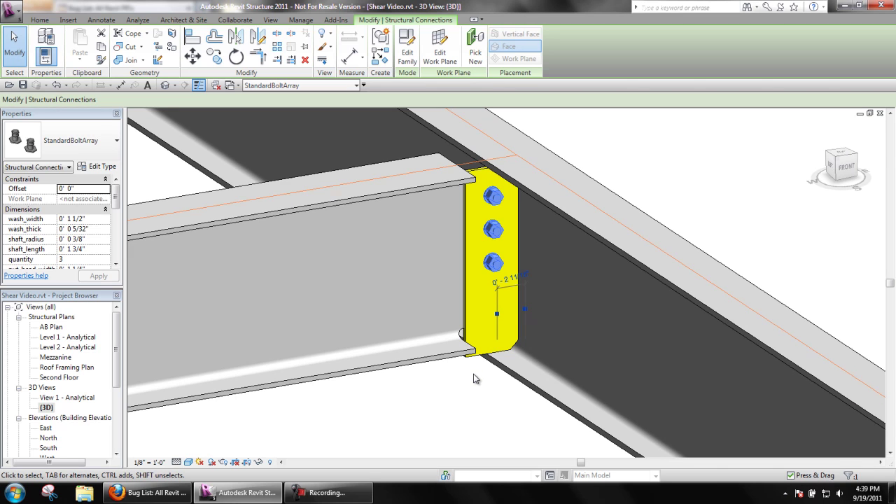
Reopen the SDS/2 Edit Beam Connection Node dialog for this bolted shear plate
left_click(473, 378)
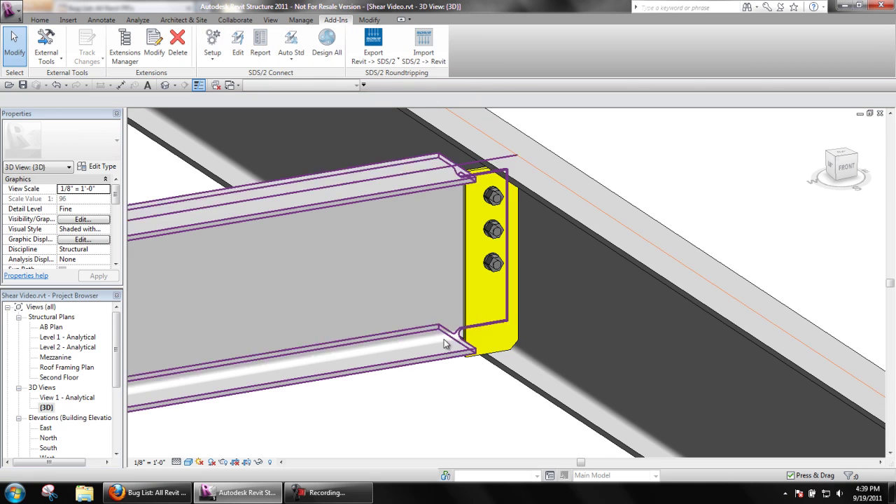
left_click(236, 50)
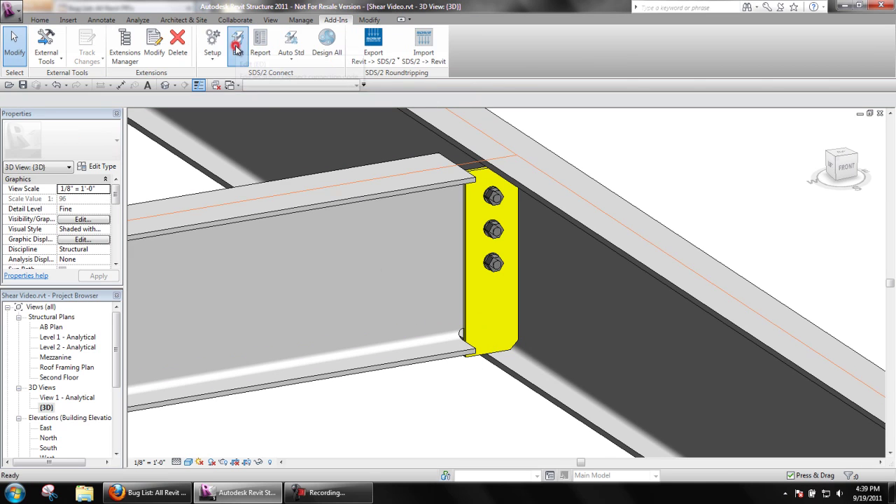
left_click(492, 229)
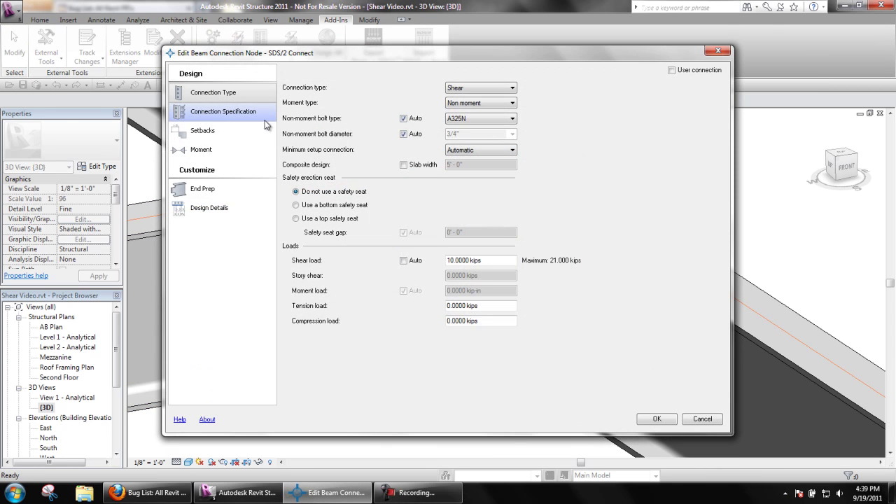
Turn off Stiffener opposite and enable two bolt-column shear tabs, regenerating six bolts
left_click(257, 119)
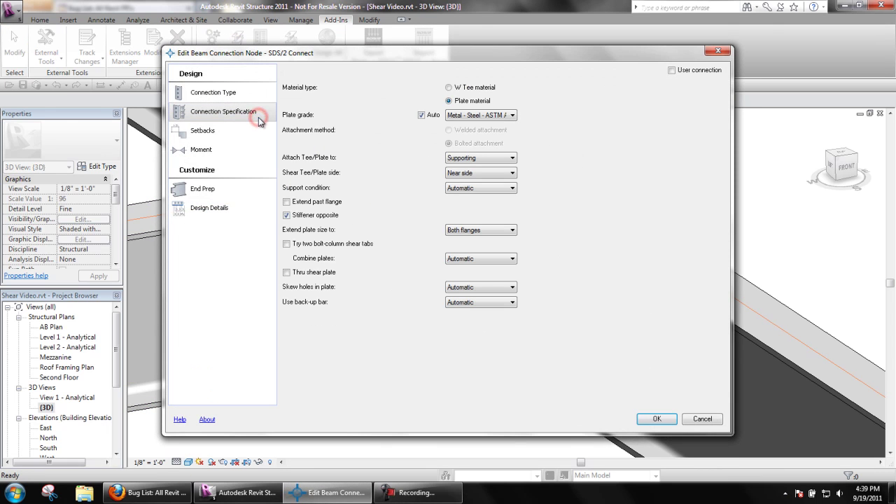
left_click(324, 214)
left_click(341, 244)
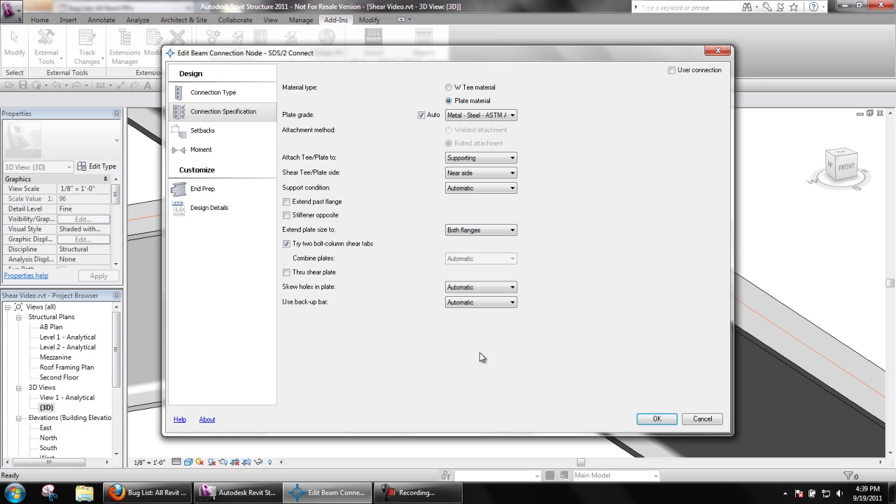
left_click(649, 419)
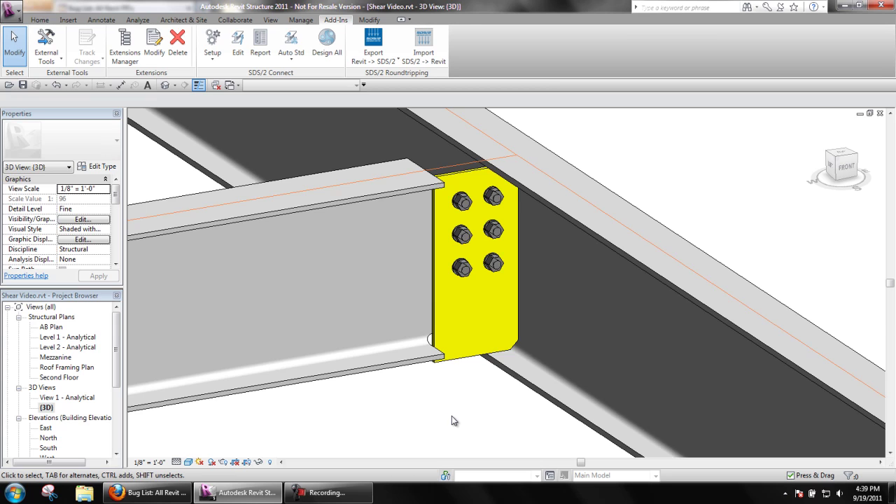
left_click(235, 53)
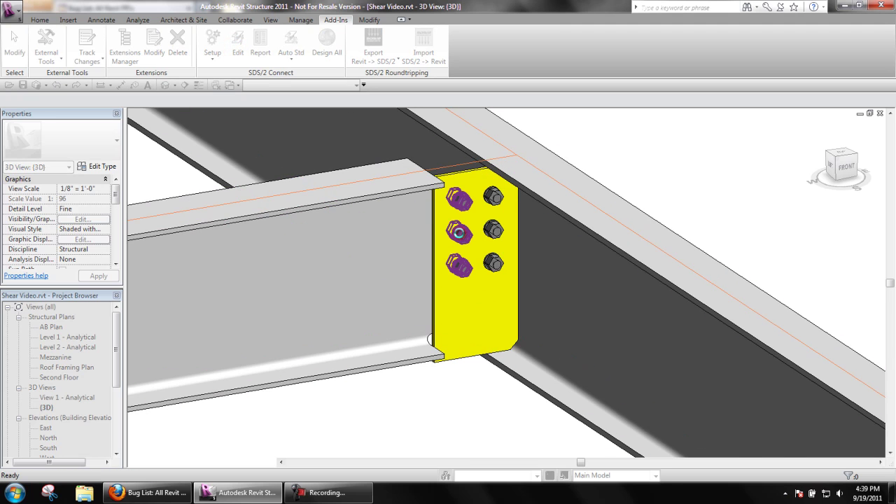
left_click(459, 235)
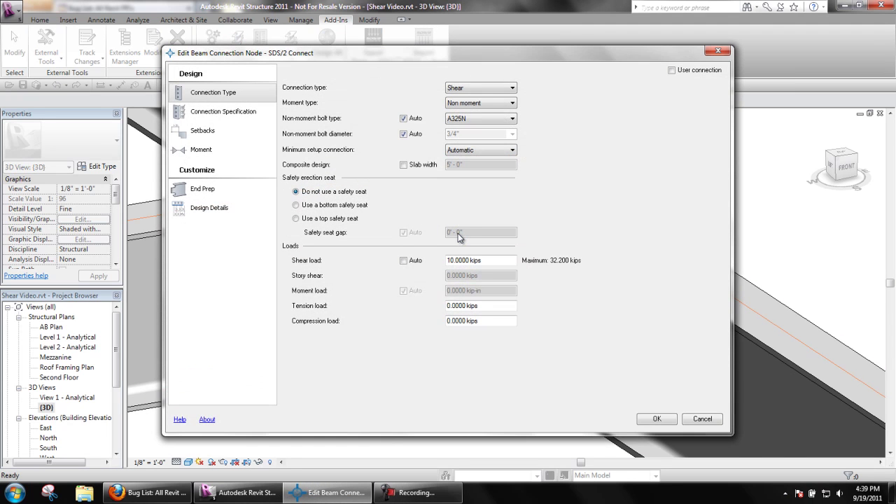
left_click(217, 110)
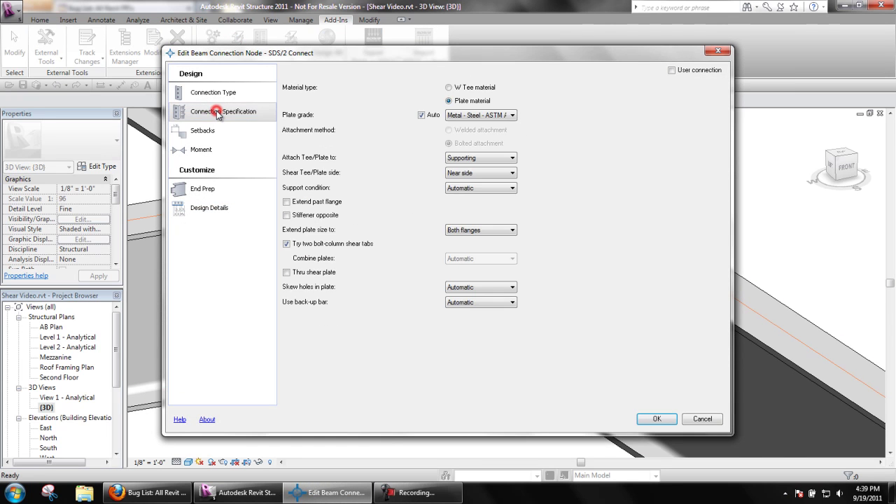
left_click(327, 243)
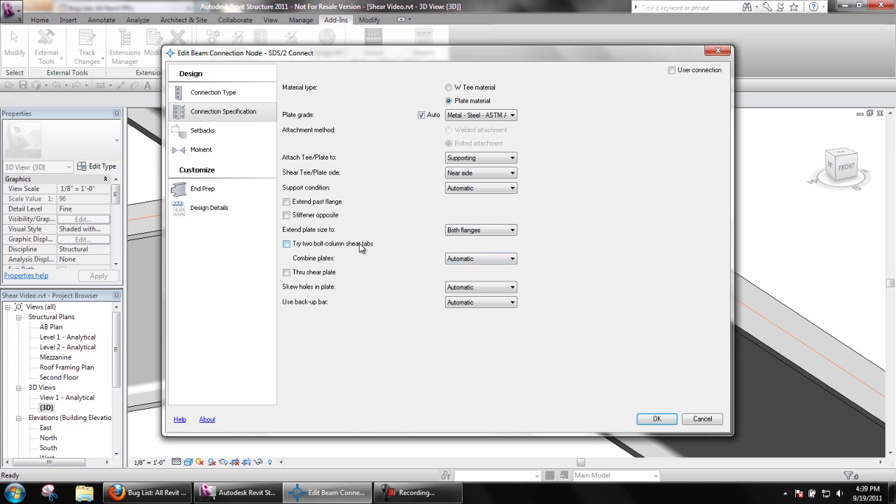
left_click(480, 260)
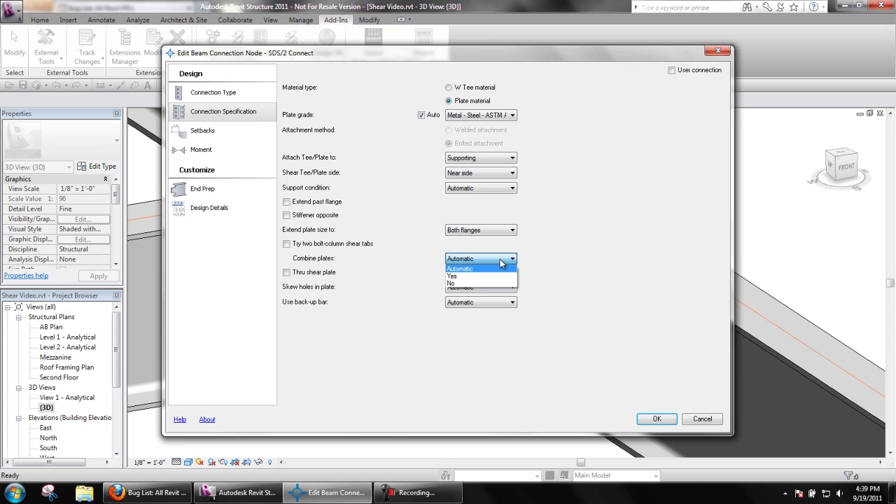
left_click(502, 260)
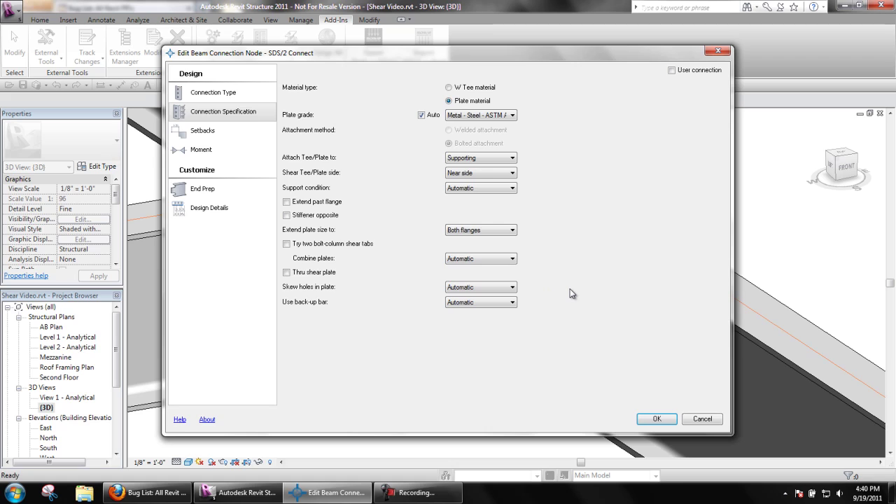
left_click(501, 306)
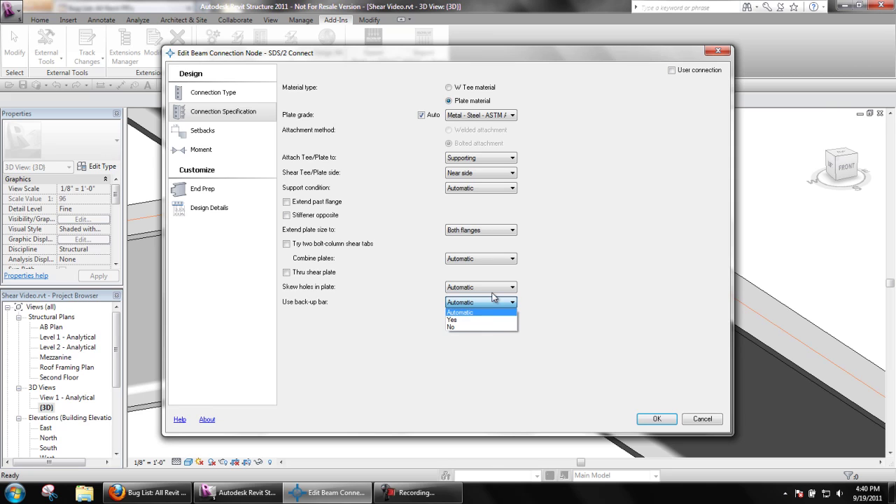
left_click(494, 302)
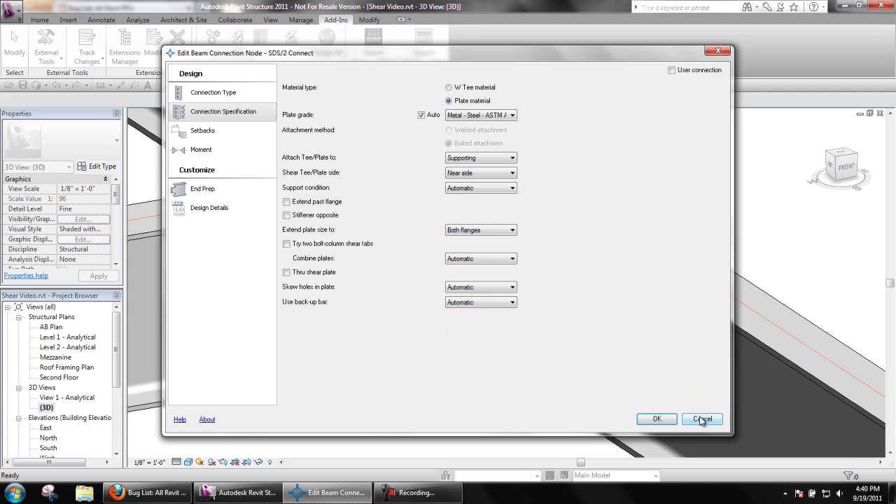
Discard the connection changes and zoom into the W16X36 beam end
left_click(700, 419)
scroll(609, 136, "down", 3)
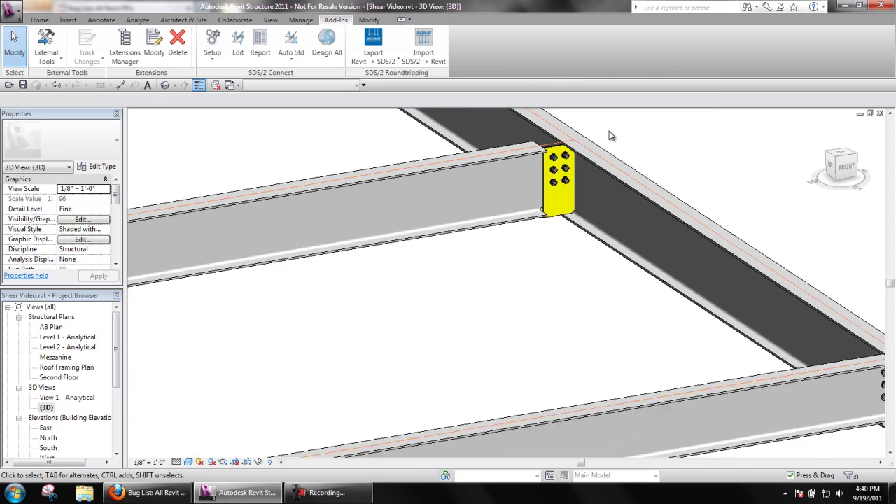
scroll(610, 136, "down", 6)
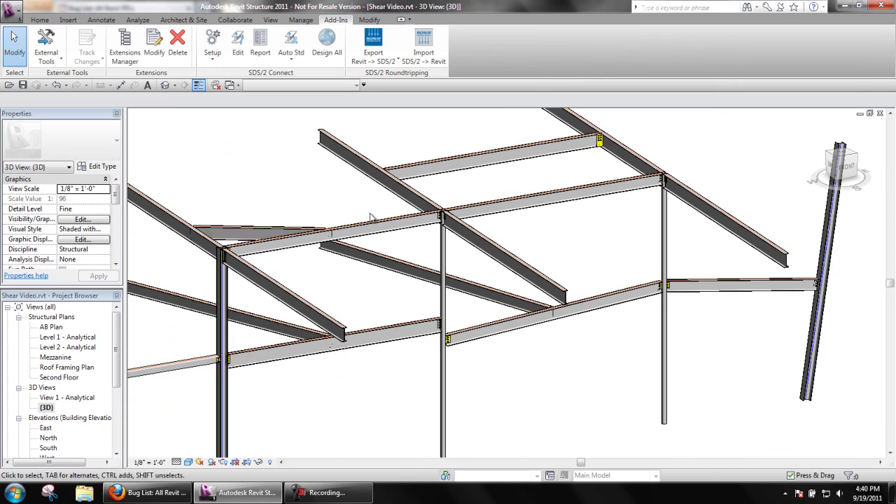
scroll(350, 227, "up", 6)
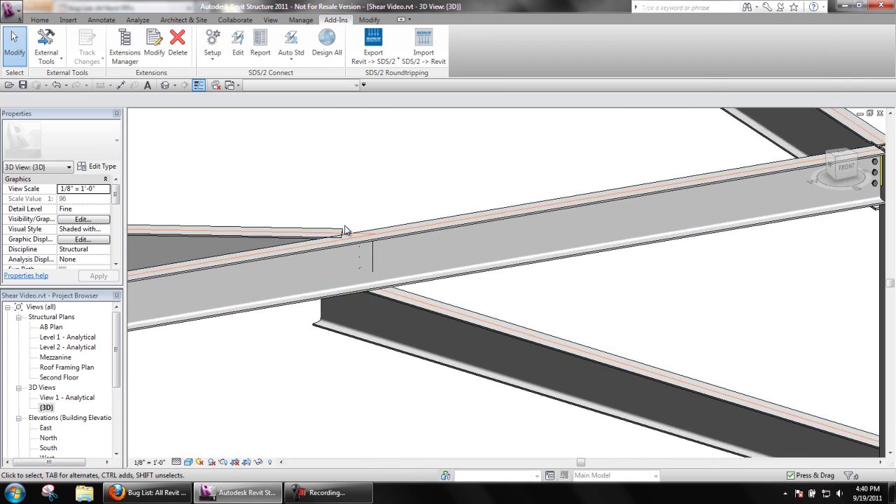
scroll(344, 231, "up", 2)
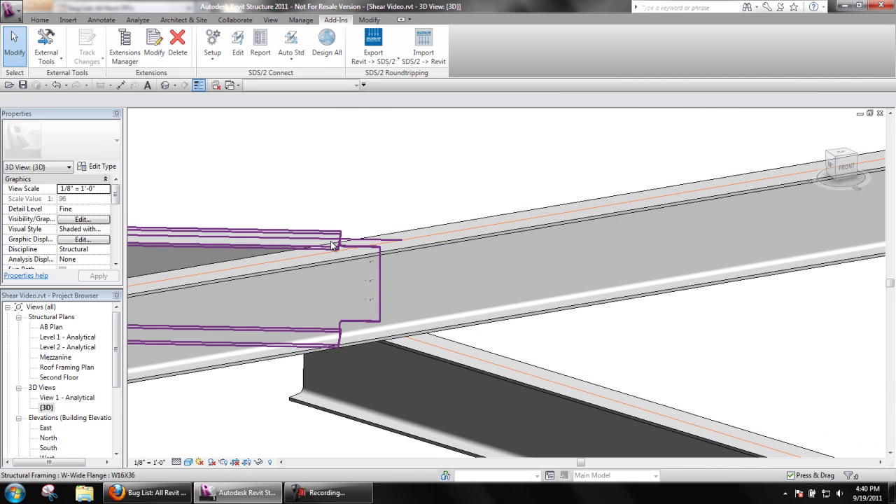
Orbit around the W16X36 beam end and select its three bolts and connection plate
left_click(330, 244)
middle_click_drag(322, 247, 623, 296, "shift")
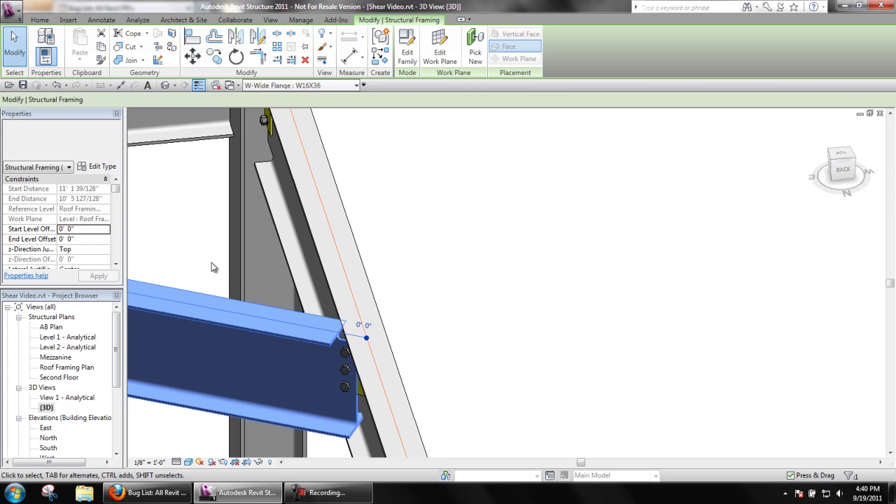
middle_click_drag(225, 272, 221, 321, "shift")
left_click(200, 297)
left_click(222, 319)
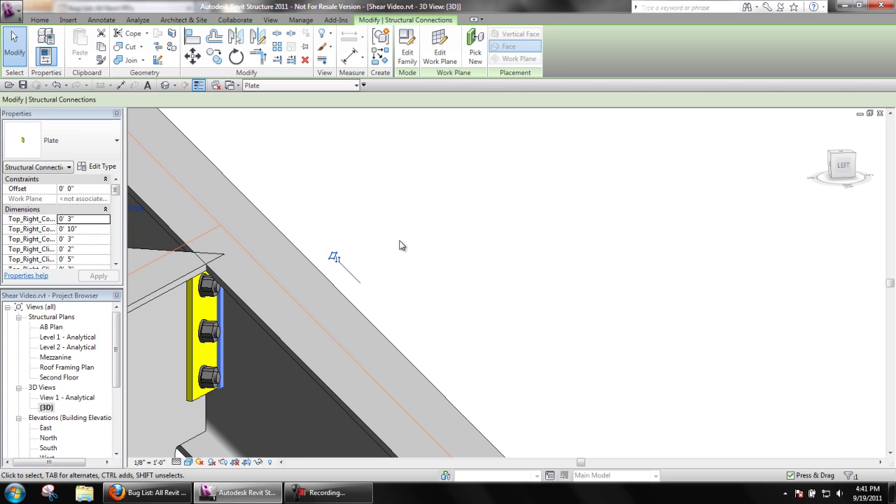
Switch to the Top view of the frame with north pointing up
left_click(400, 245)
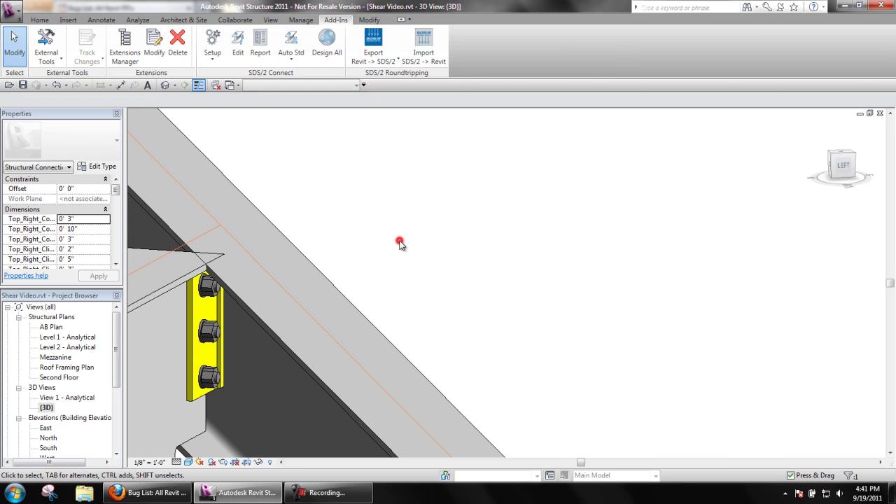
left_click(842, 154)
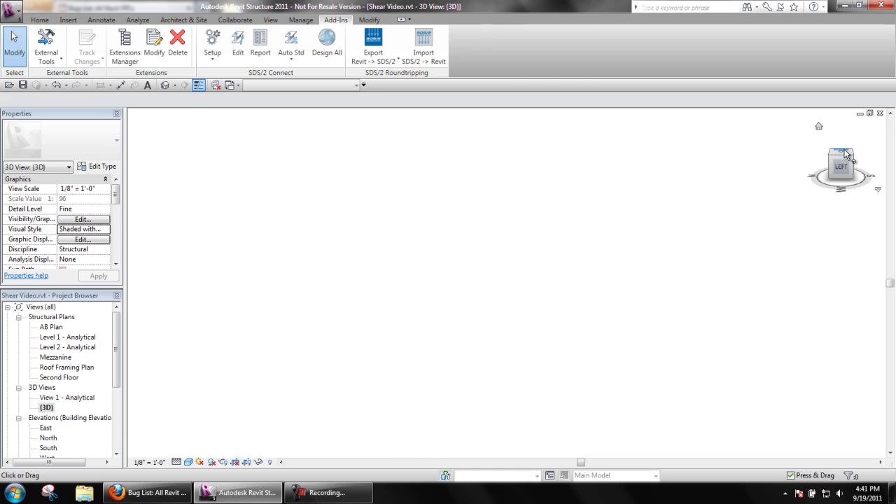
left_click(844, 151)
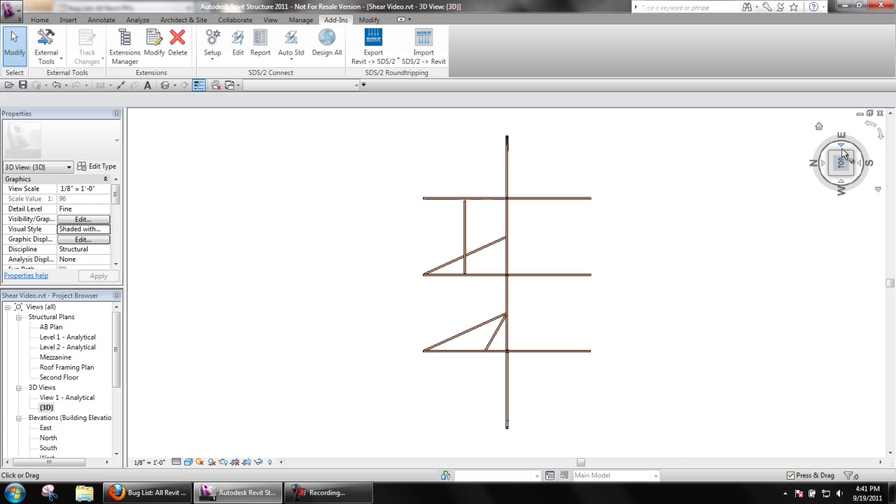
left_click(879, 138)
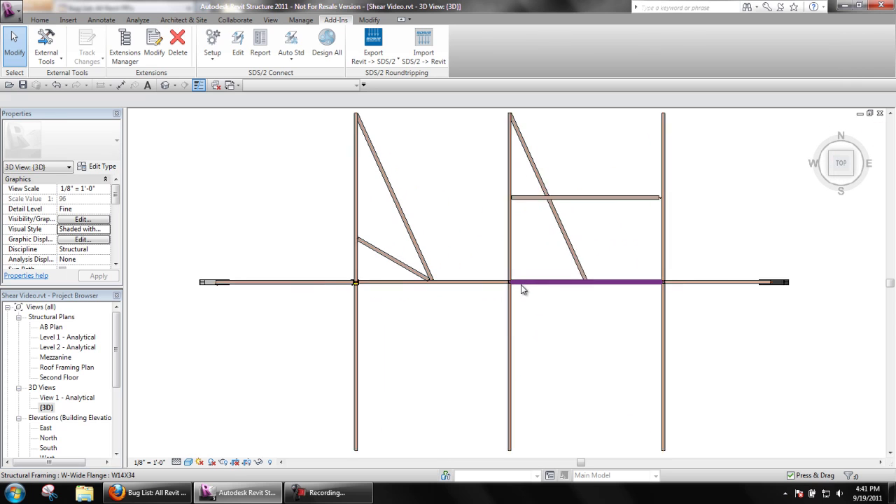
Zoom in on the HSS5X5X3/8 column joint and inspect one of its four shear plates
scroll(522, 289, "up", 2)
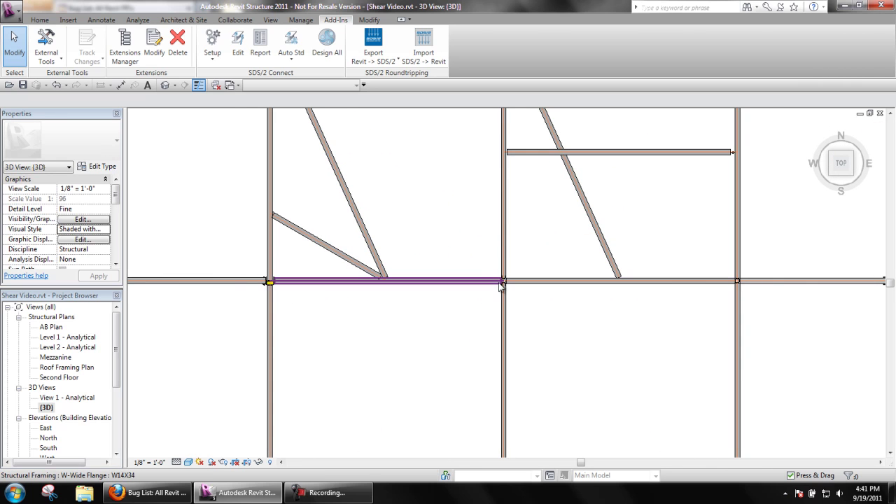
scroll(503, 283, "up", 6)
scroll(502, 289, "up", 6)
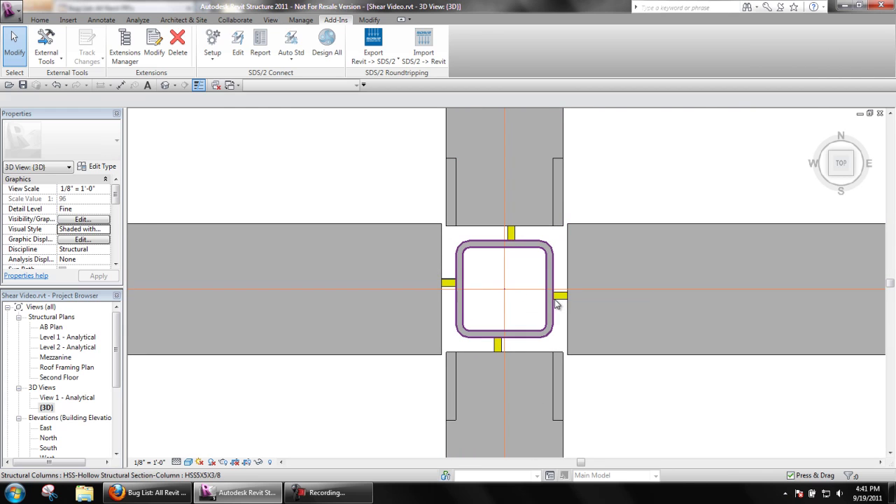
left_click(561, 299)
middle_click_drag(564, 294, 554, 294, "shift")
left_click(670, 166)
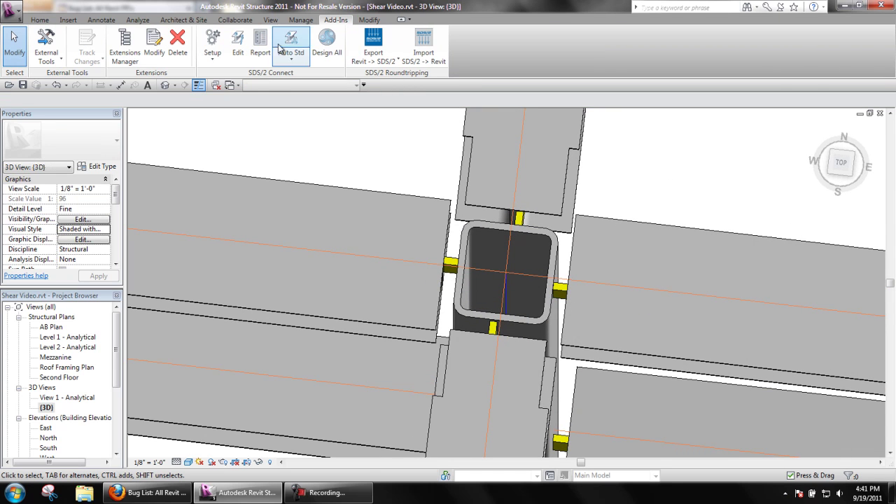
Enable Thru shear plate on the lower beam's connection at the HSS column
left_click(238, 44)
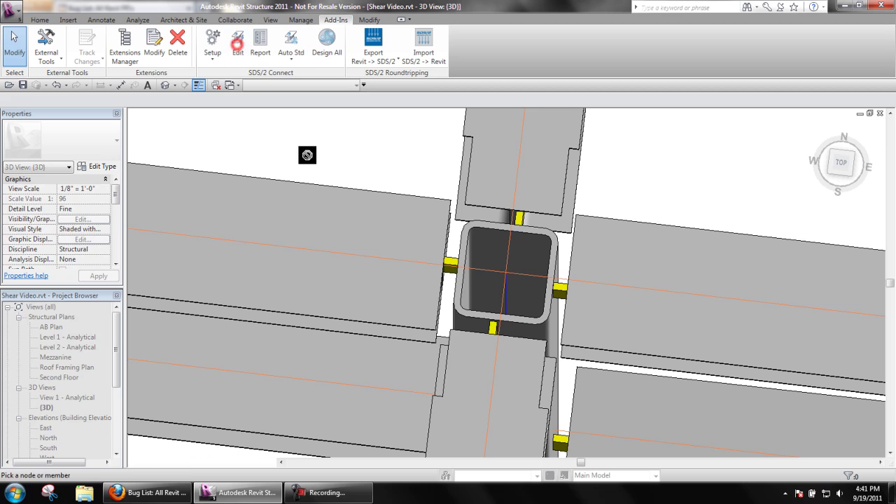
left_click(491, 327)
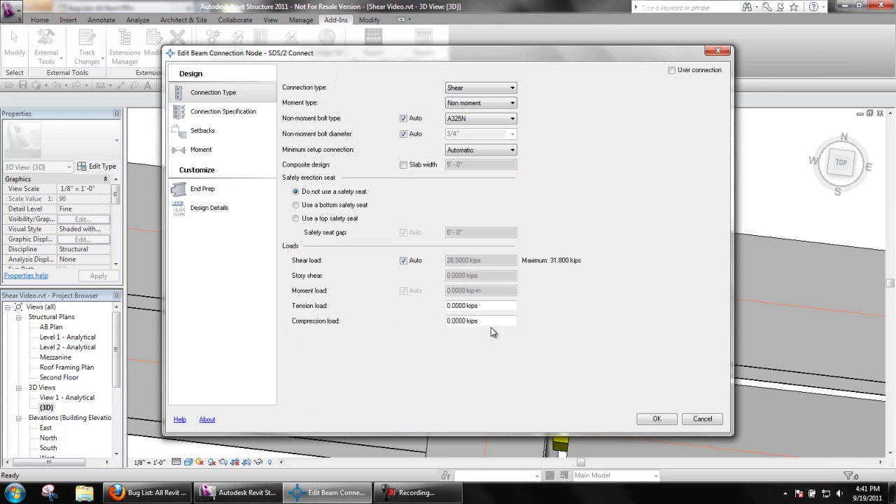
left_click(252, 121)
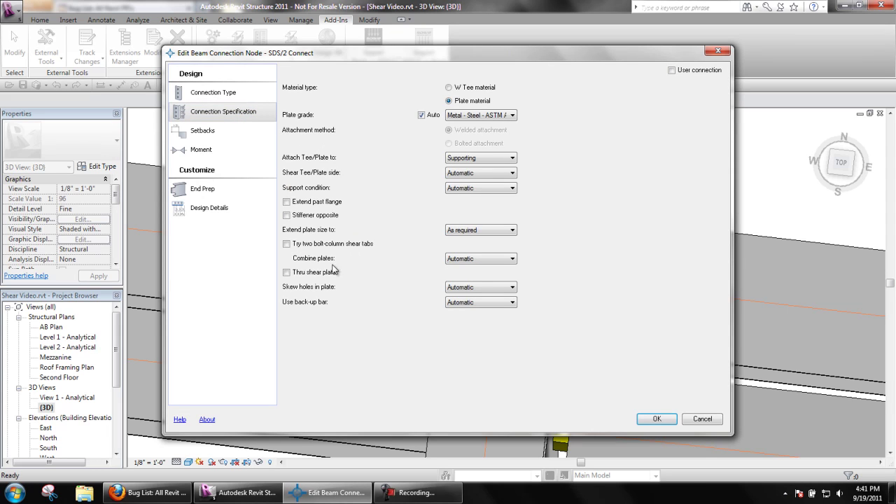
left_click(322, 272)
left_click(656, 418)
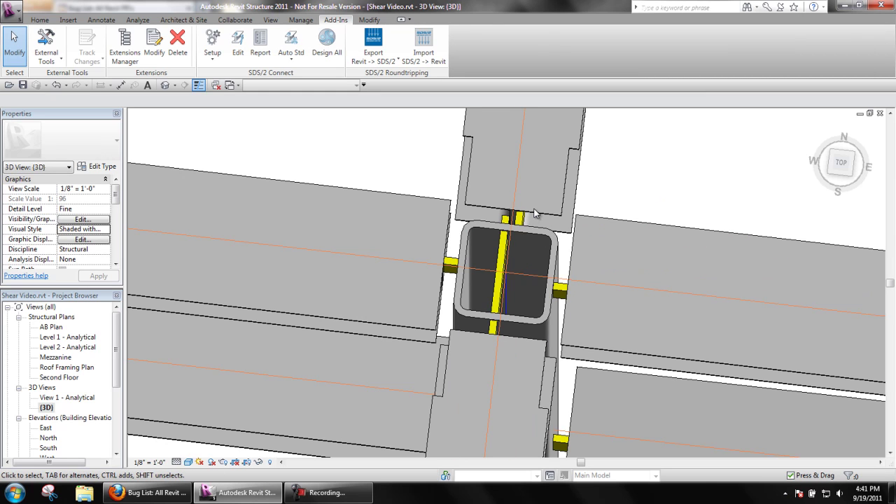
Enable Thru shear plate on the upper beam's connection and inspect the shared plate
left_click(238, 46)
left_click(522, 218)
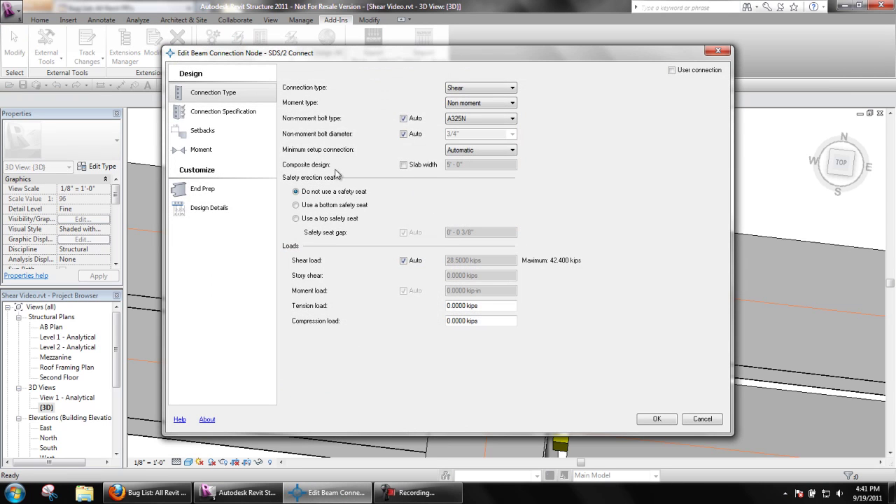
left_click(246, 114)
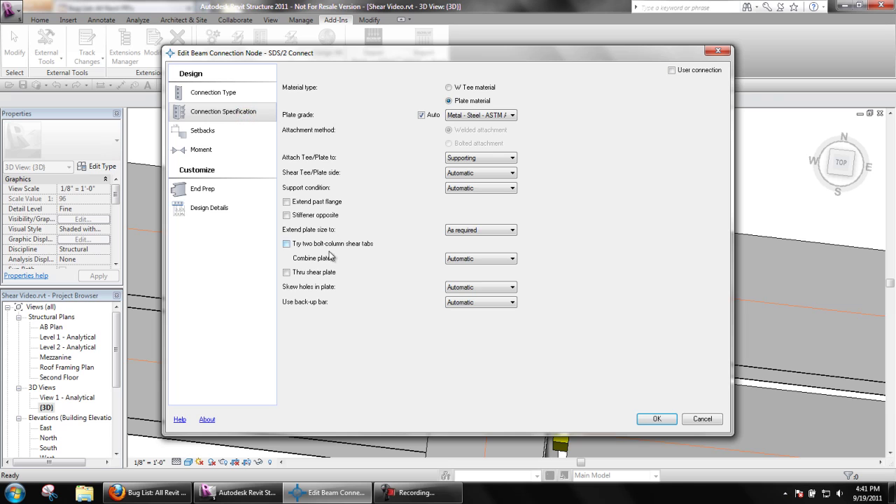
left_click(320, 273)
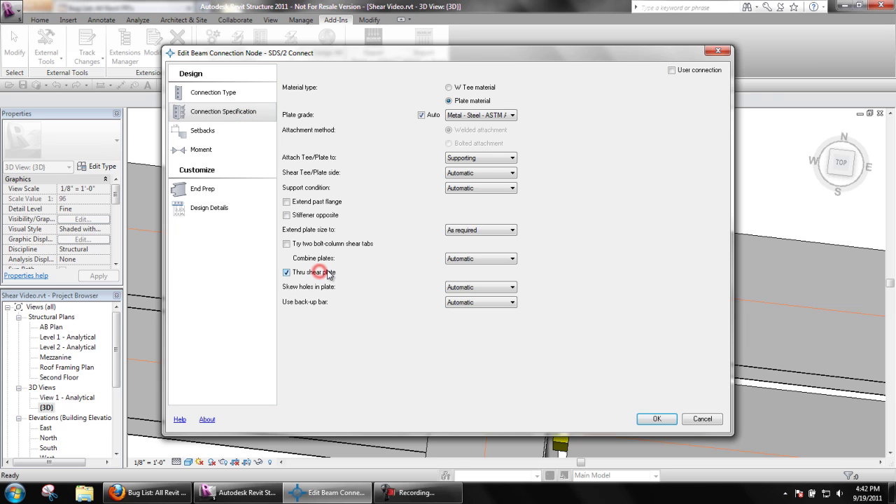
left_click(654, 419)
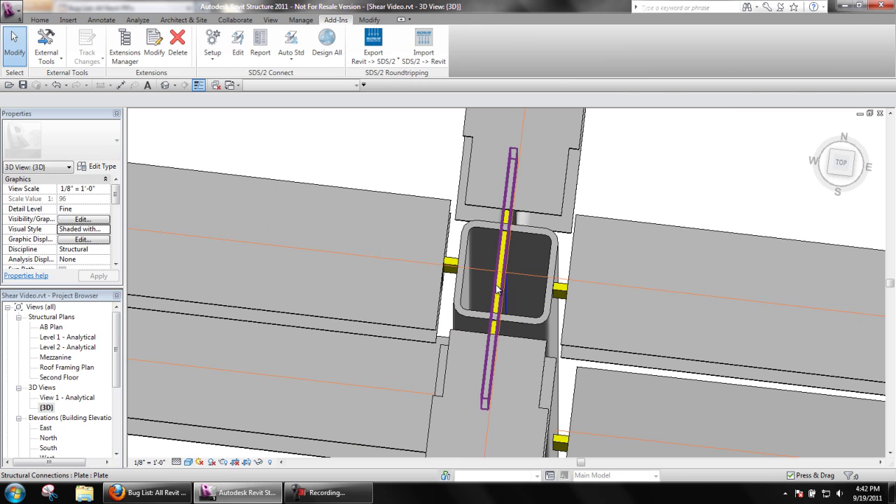
left_click(498, 287)
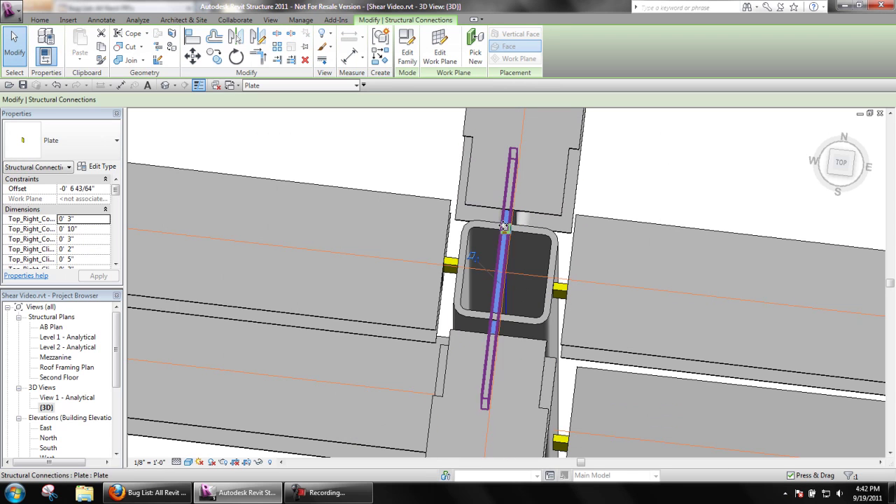
left_click(694, 194)
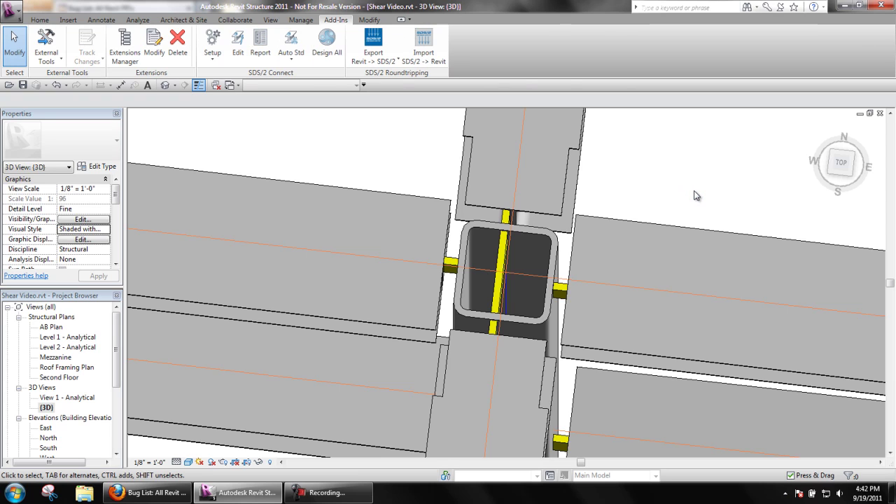
Give a side beam's connection a through shear plate crossing the HSS column left to right
left_click(239, 48)
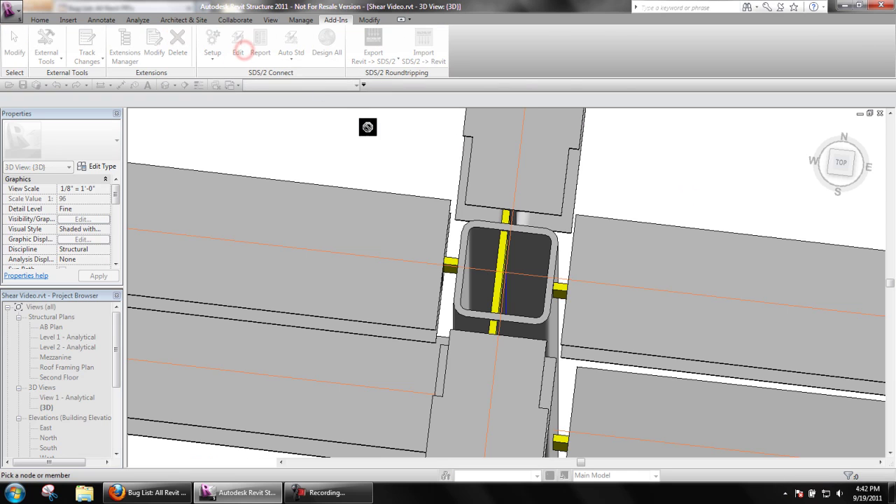
left_click(451, 261)
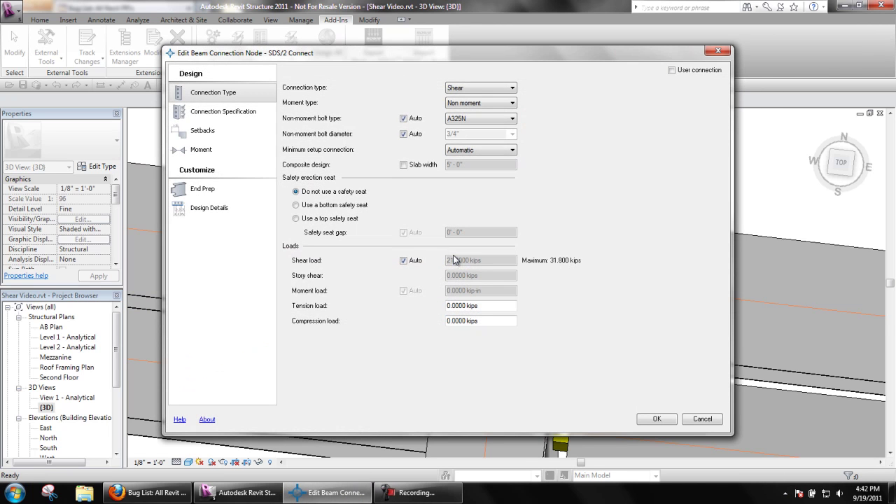
left_click(213, 118)
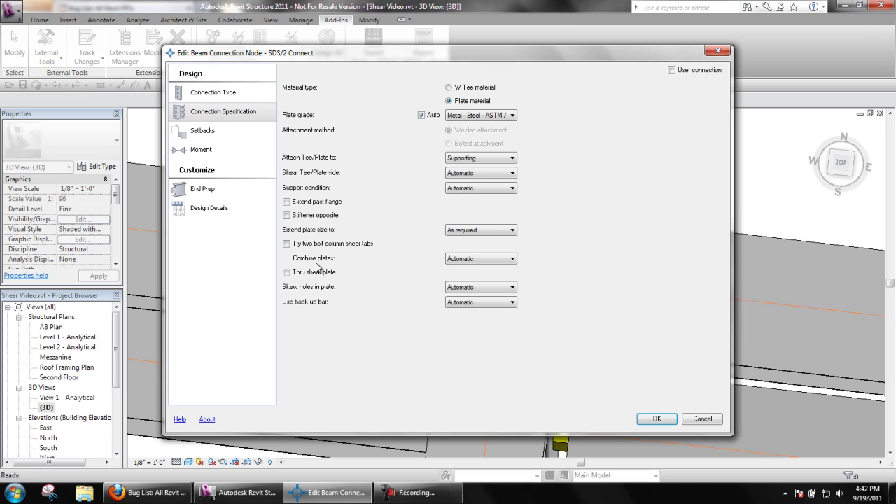
left_click(649, 420)
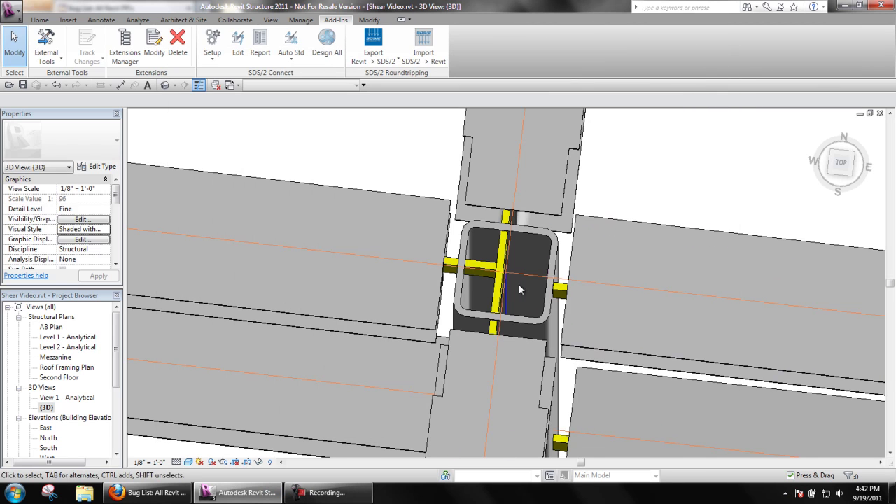
left_click(684, 171)
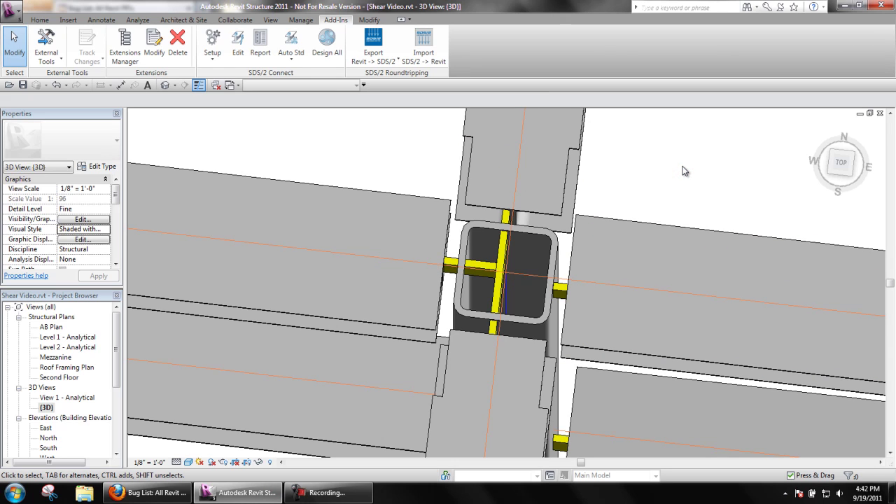